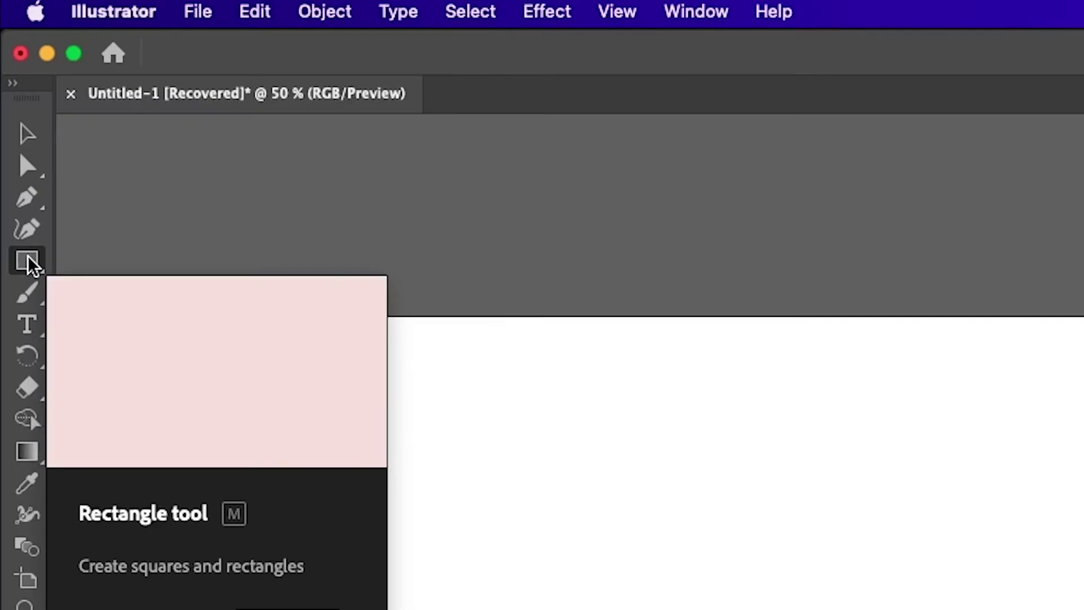
Draw a 1920 × 1080 px rectangle covering the whole artboard.
{"action": "left_click", "coordinate": [11, 112]}
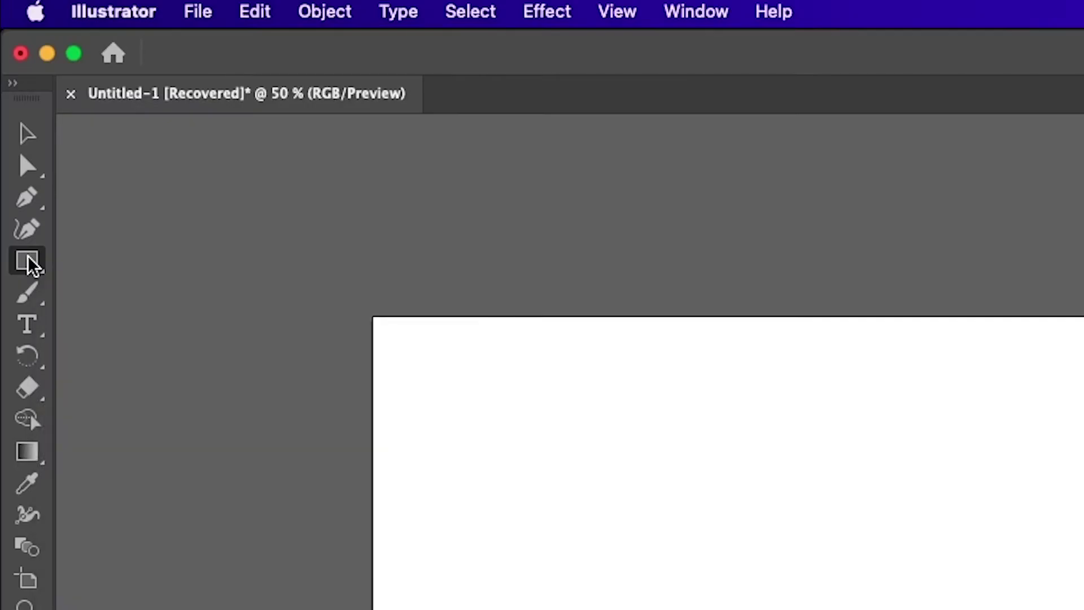
{"action": "left_click", "coordinate": [28, 258]}
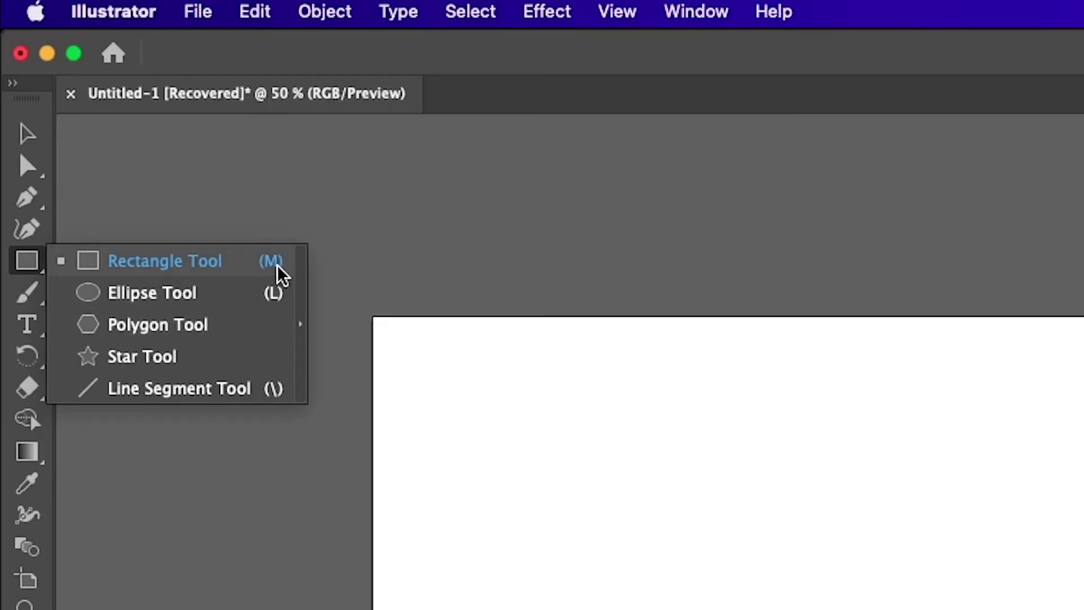
{"action": "left_click", "coordinate": [186, 270]}
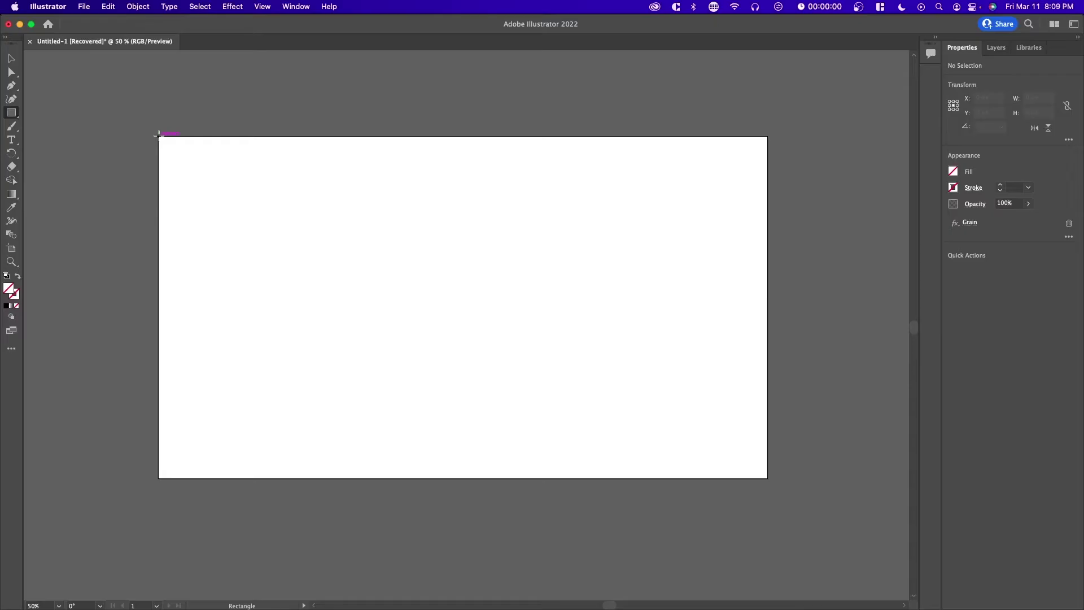
{"action": "left_click_drag", "start_coordinate": [160, 133], "coordinate": [768, 477]}
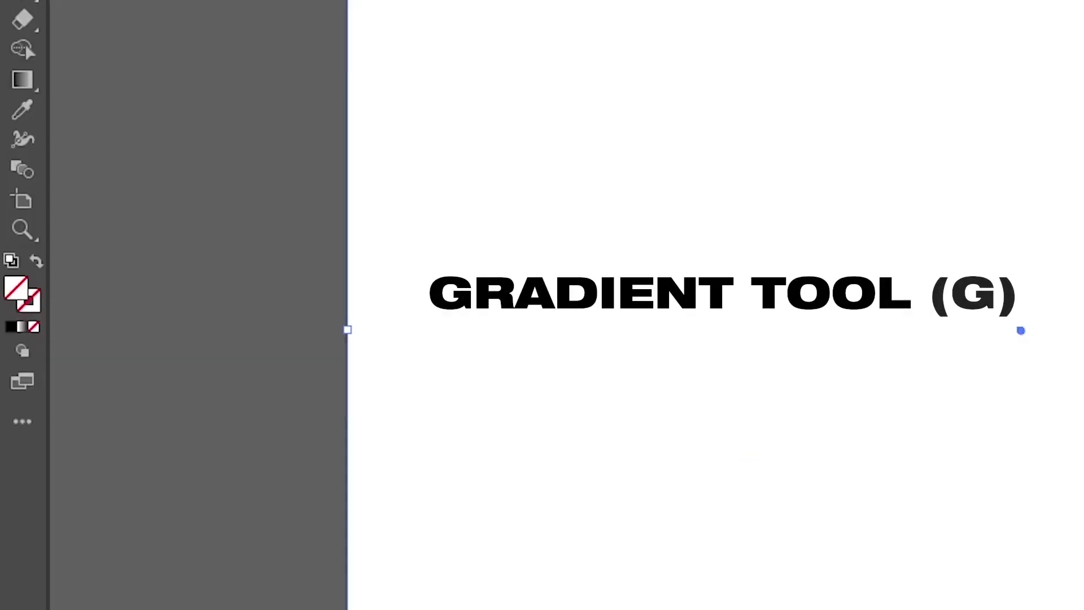
Activate the Gradient tool, show the gradient settings and move them up near the rectangle's upper-right area.
{"action": "left_click", "coordinate": [16, 195]}
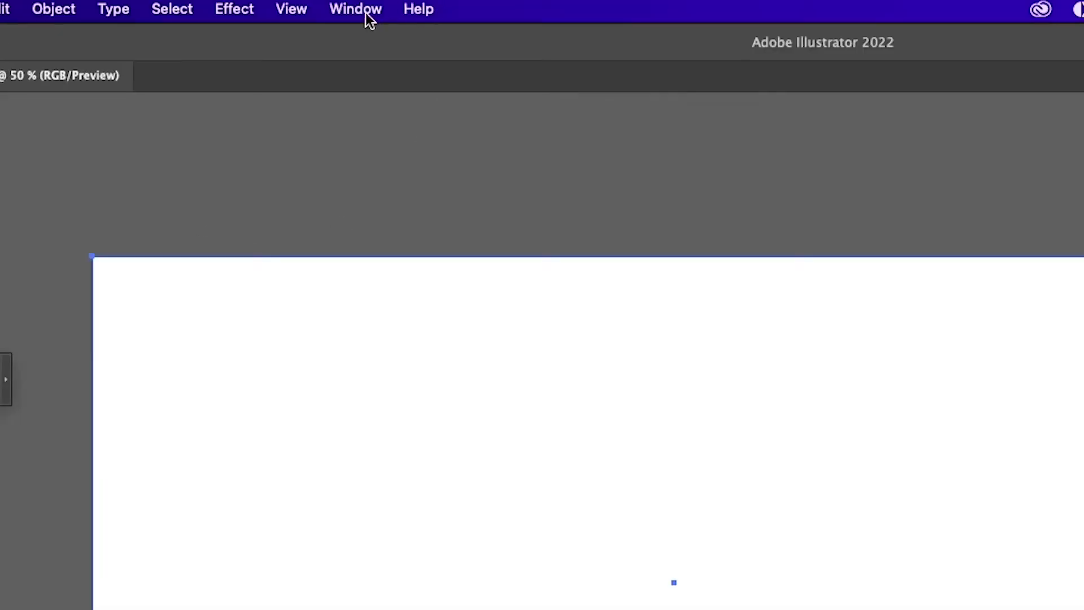
{"action": "left_click", "coordinate": [364, 11]}
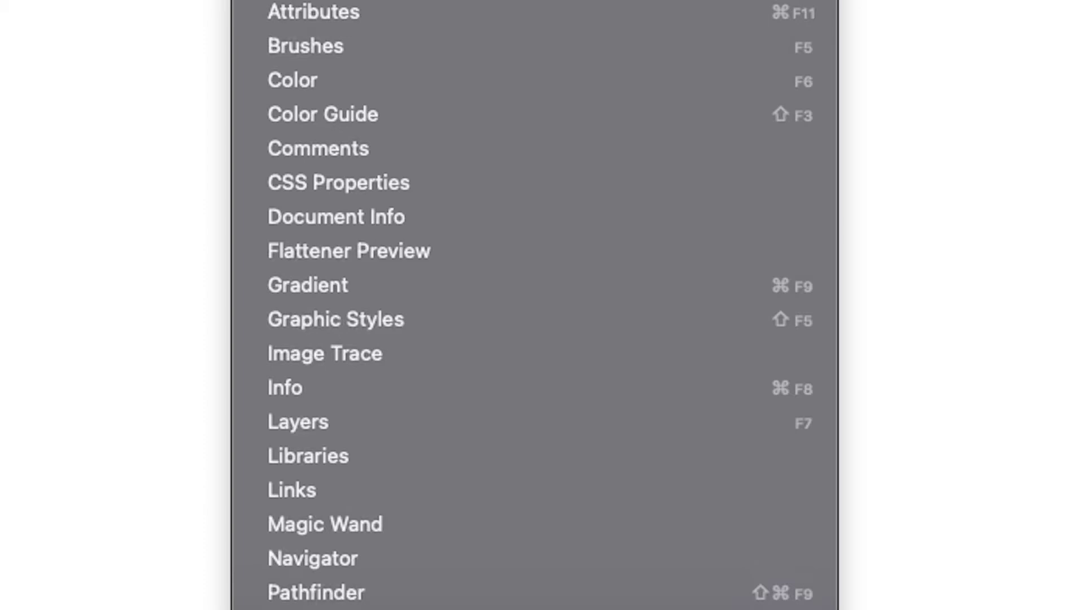
{"action": "left_click", "coordinate": [390, 287]}
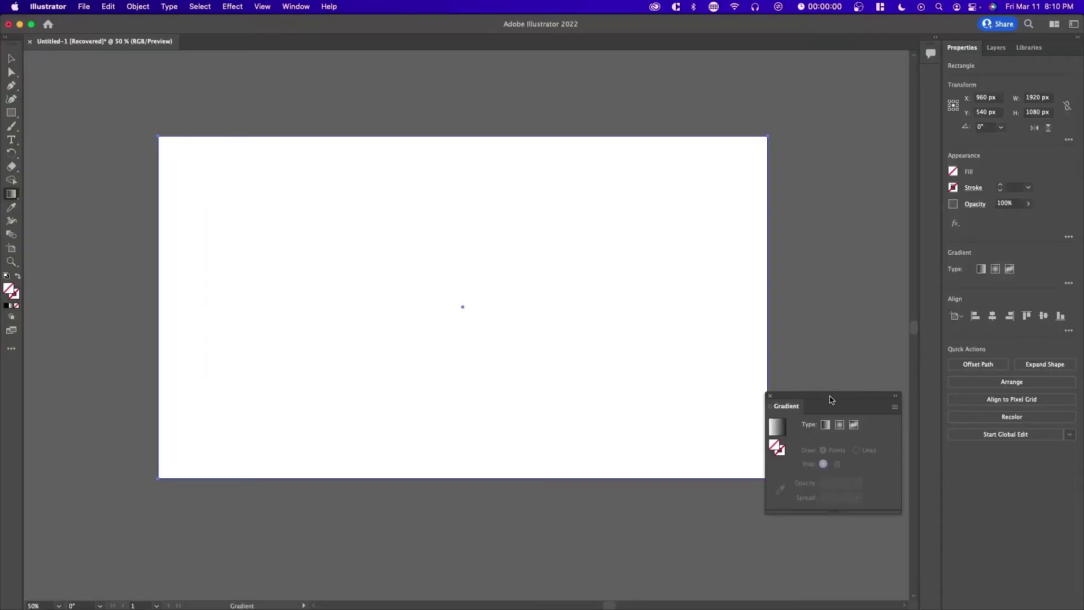
{"action": "left_click_drag", "start_coordinate": [831, 400], "coordinate": [712, 215]}
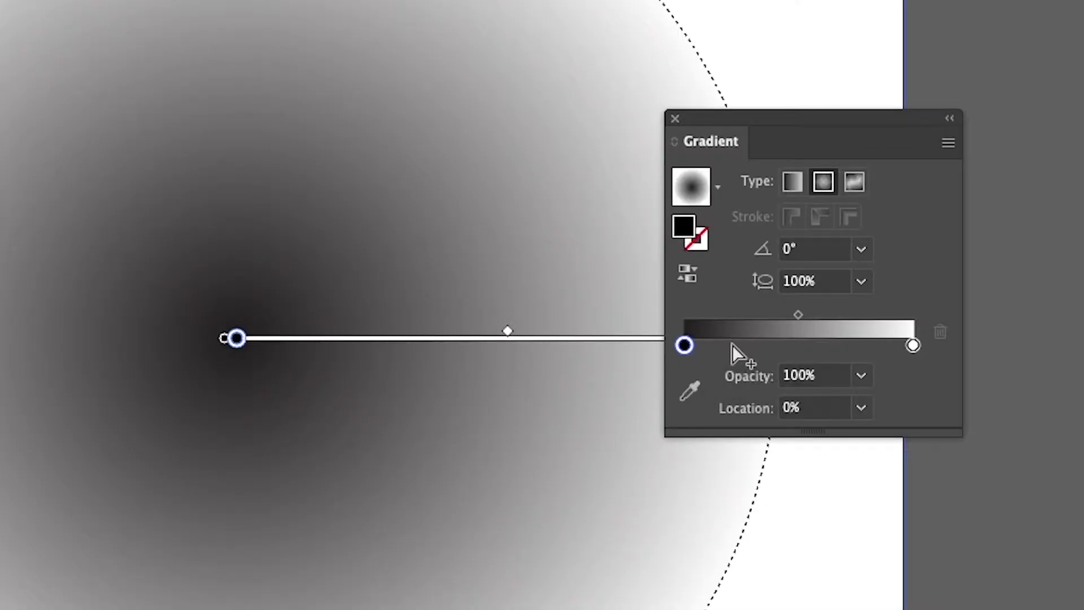
Add a colour stop at about 21% on the radial gradient and colour it blue (0061E7).
{"action": "left_click", "coordinate": [733, 346]}
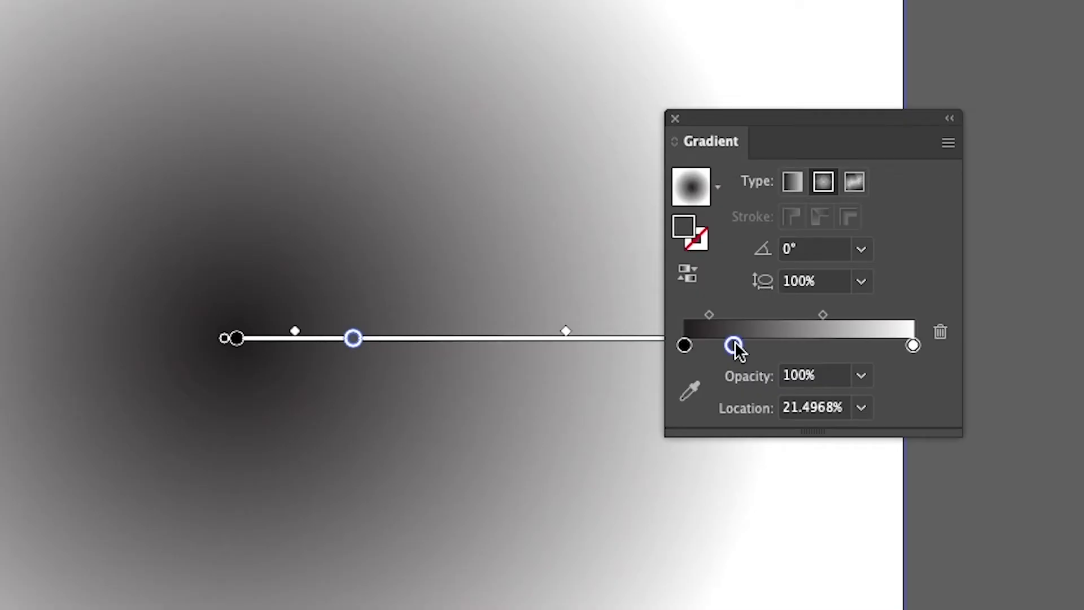
{"action": "double_click", "coordinate": [733, 345]}
{"action": "key", "text": "Escape"}
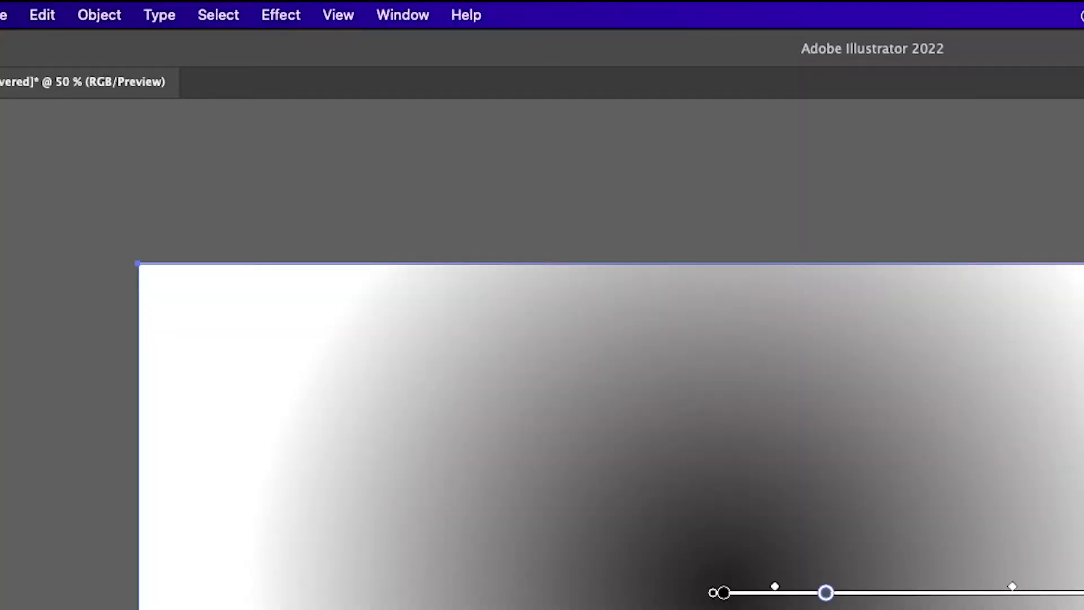
{"action": "left_click", "coordinate": [412, 15]}
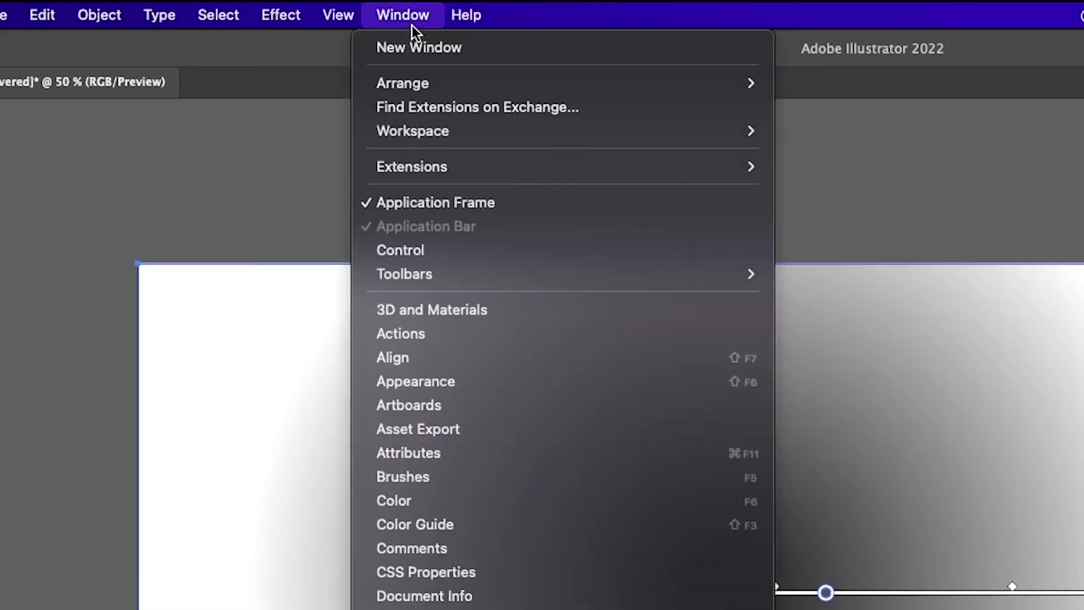
{"action": "left_click", "coordinate": [509, 497]}
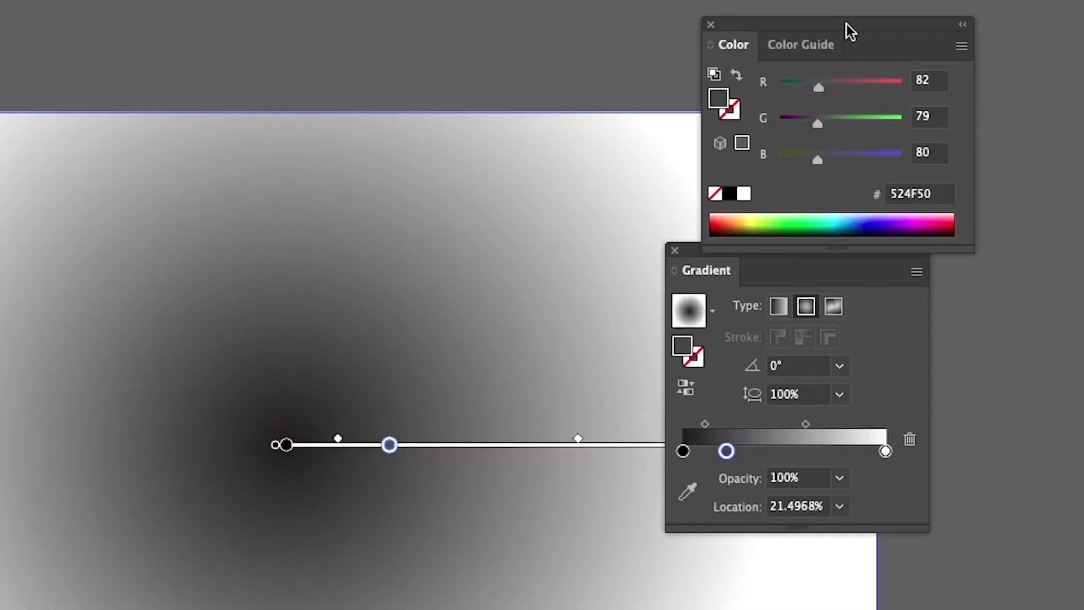
{"action": "left_click_drag", "start_coordinate": [847, 29], "coordinate": [951, 0]}
{"action": "left_click_drag", "start_coordinate": [868, 192], "coordinate": [974, 189]}
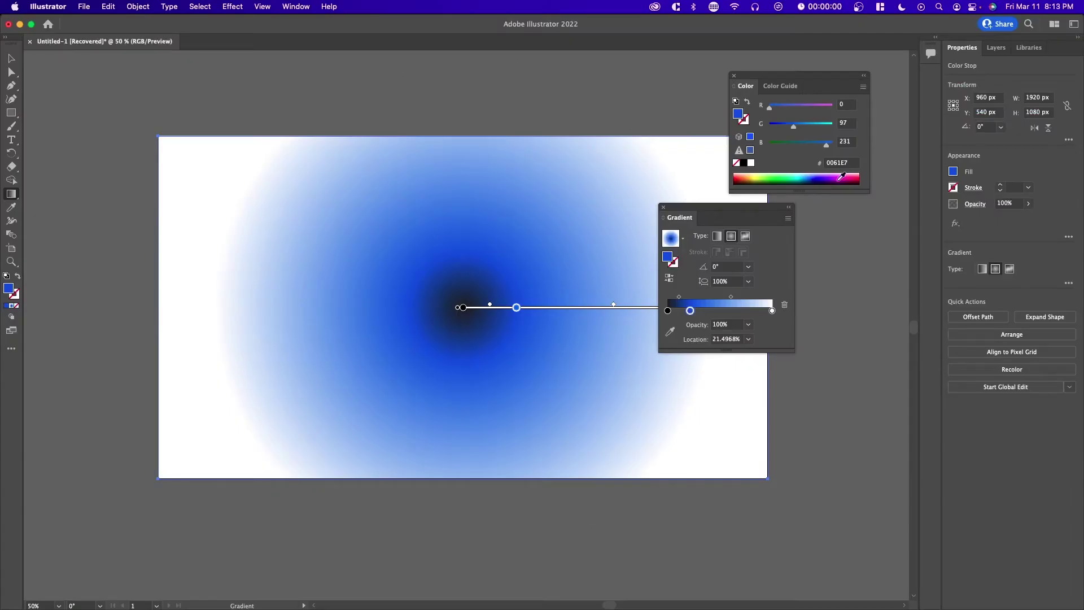
Replace the black centre stop with the blue stop at 0% and recolour it orange (E76A00).
{"action": "left_click", "coordinate": [668, 311]}
{"action": "left_click", "coordinate": [785, 305]}
{"action": "left_click_drag", "start_coordinate": [690, 310], "coordinate": [668, 312]}
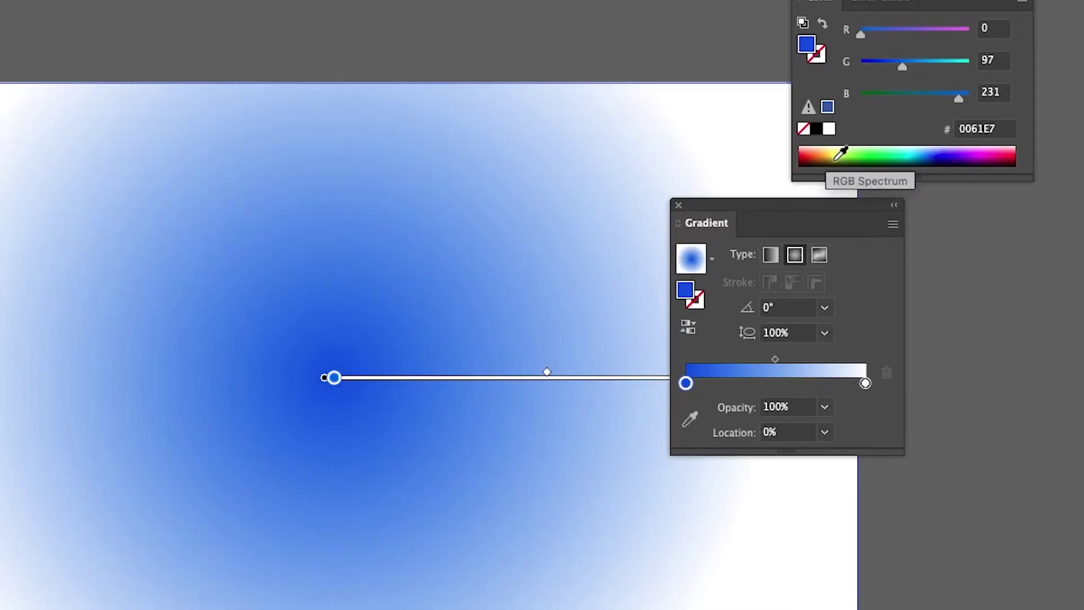
{"action": "left_click", "coordinate": [815, 156]}
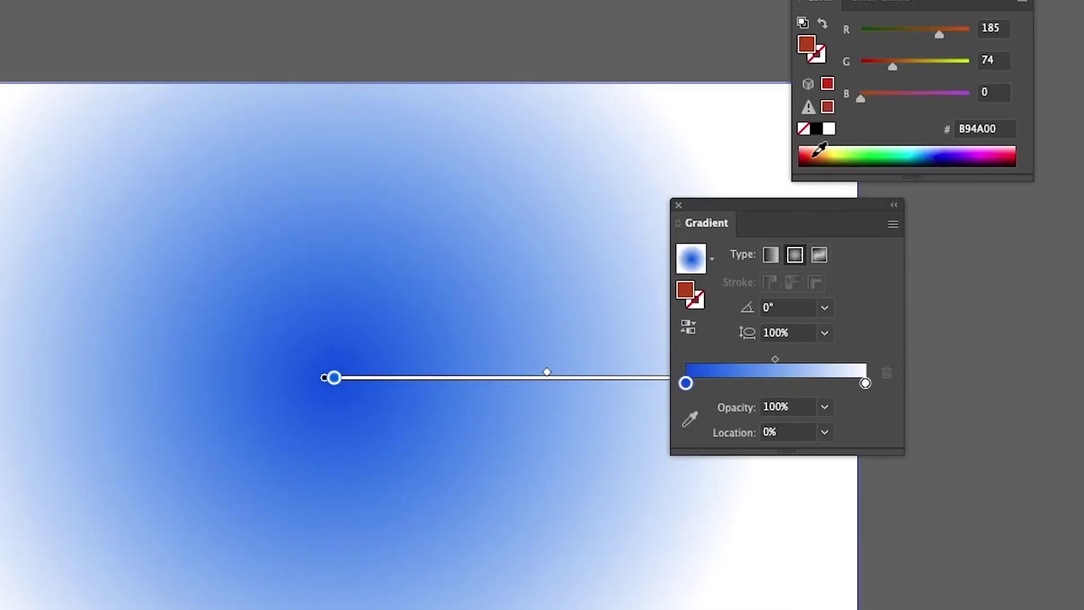
{"action": "left_click_drag", "start_coordinate": [812, 158], "coordinate": [815, 155]}
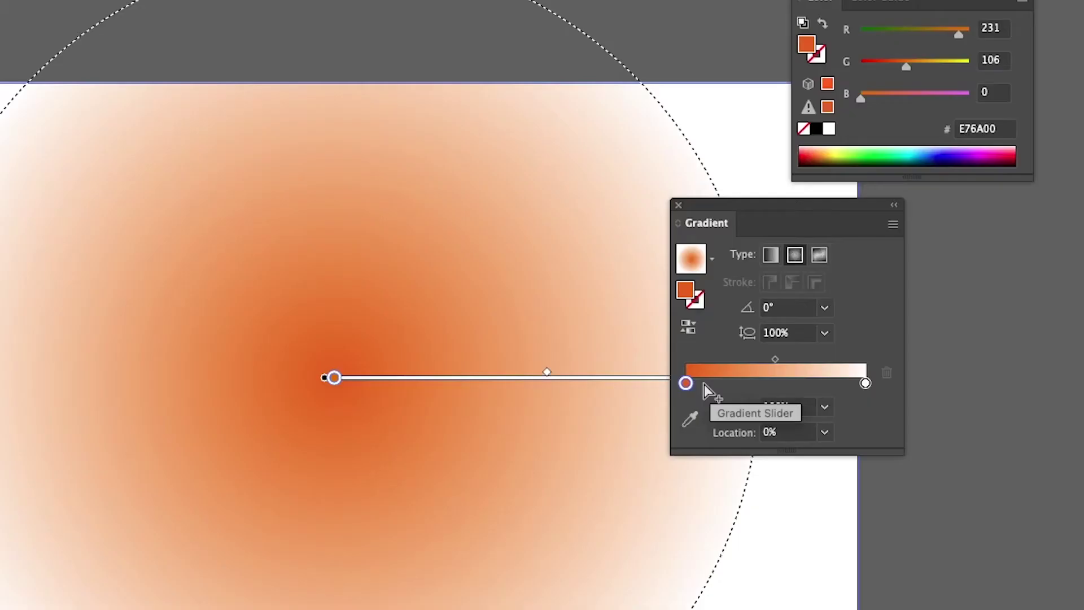
Add a pinkish-red FF4559 colour stop beside the orange one and place it at about 8%.
{"action": "left_click", "coordinate": [706, 384]}
{"action": "left_click_drag", "start_coordinate": [806, 153], "coordinate": [1019, 141]}
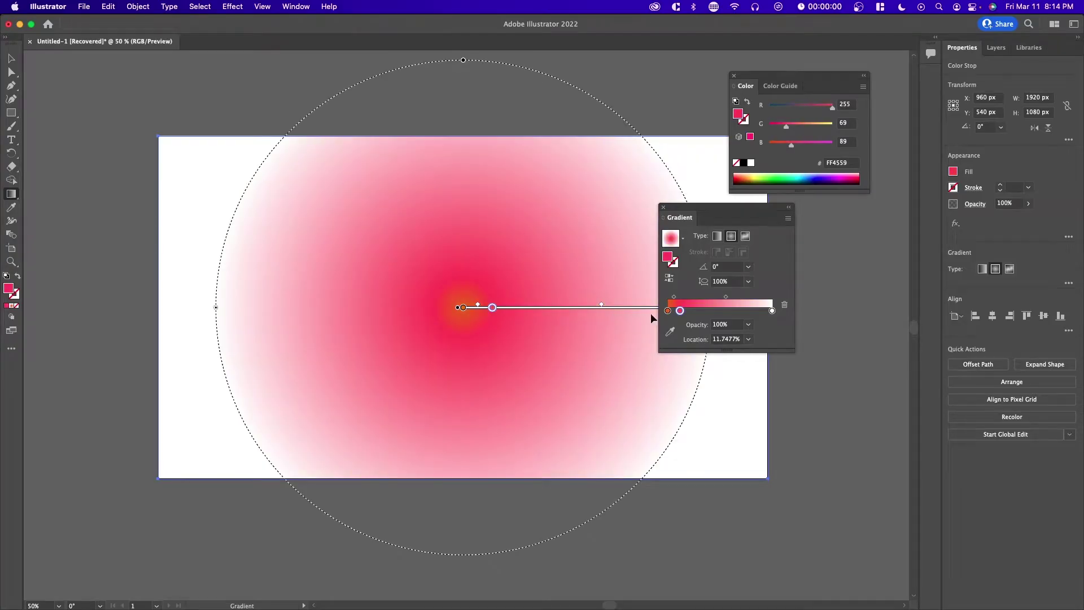
{"action": "left_click_drag", "start_coordinate": [680, 310], "coordinate": [677, 311]}
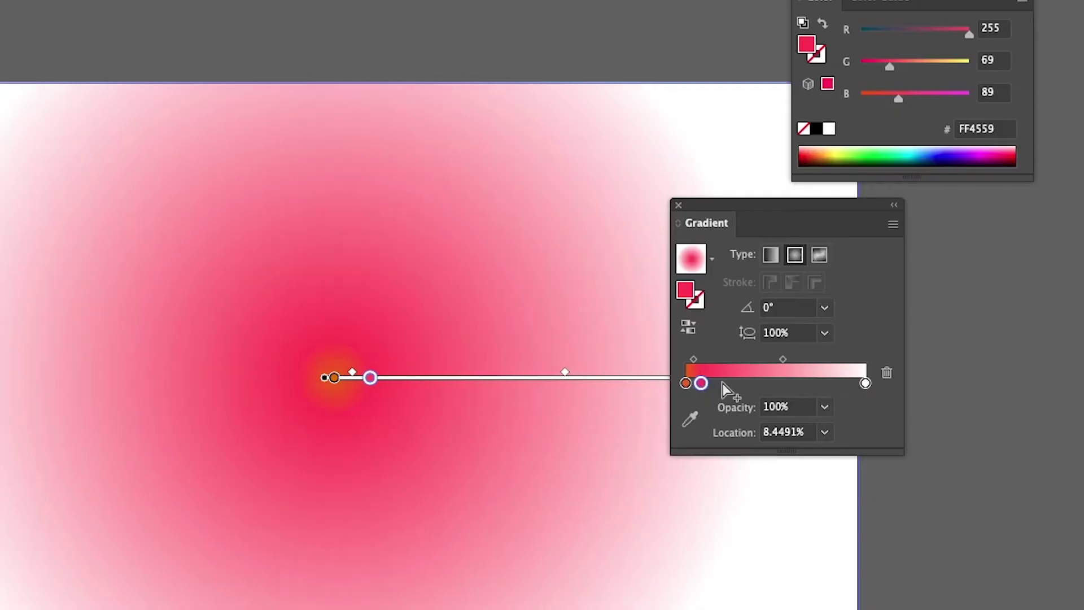
Add another stop at about 21% and colour it yellow-orange (FFC15C).
{"action": "left_click", "coordinate": [724, 384]}
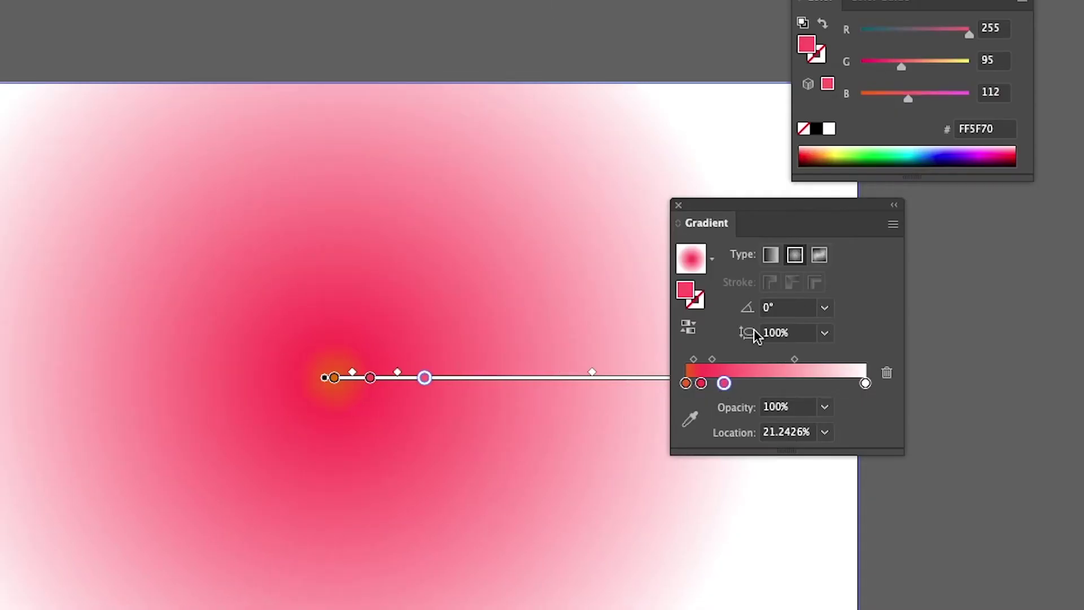
{"action": "left_click", "coordinate": [835, 146]}
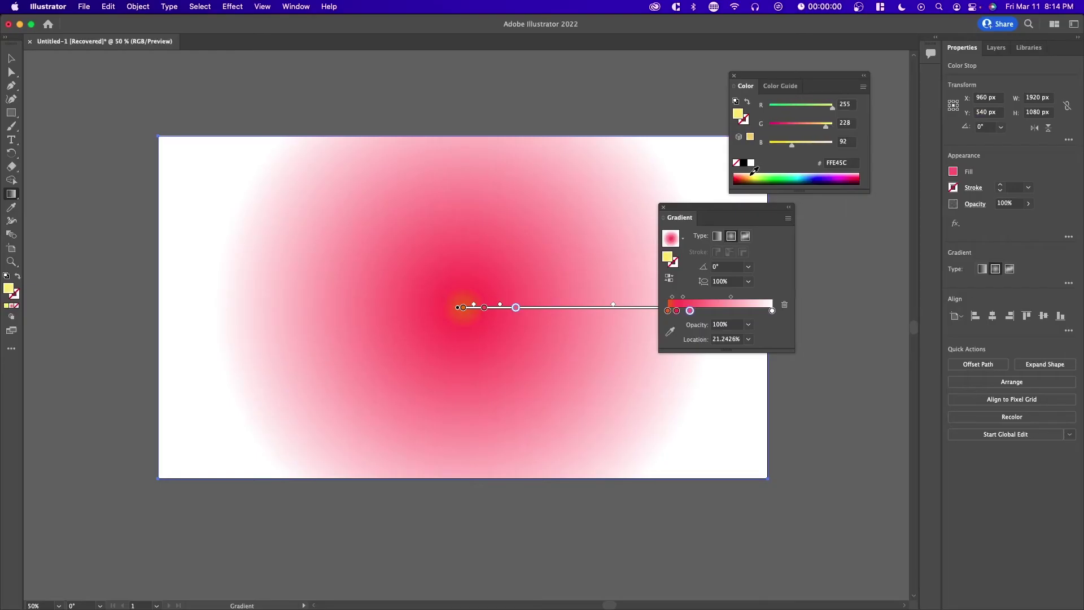
{"action": "left_click_drag", "start_coordinate": [751, 174], "coordinate": [746, 174]}
Remove the white end stop and add a pale cream FFE2B9 stop at about 90%.
{"action": "left_click_drag", "start_coordinate": [865, 383], "coordinate": [864, 424]}
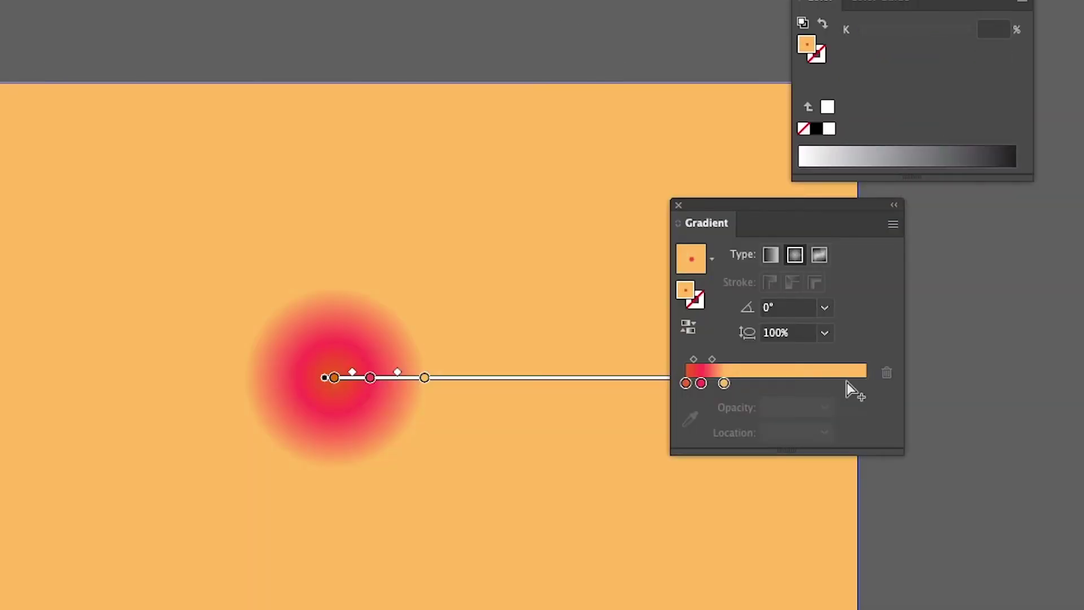
{"action": "left_click", "coordinate": [848, 383]}
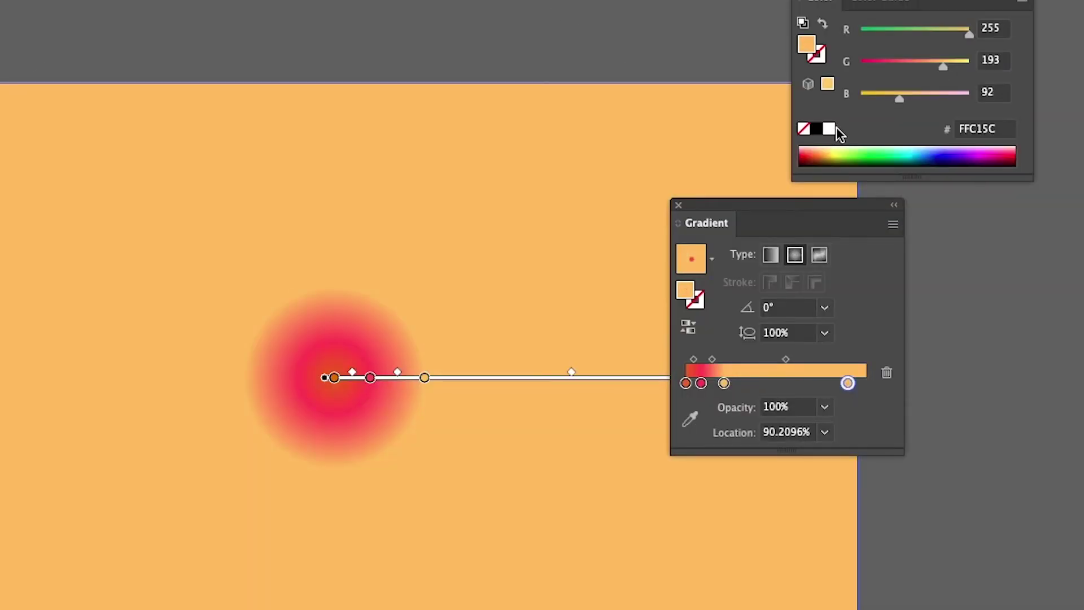
{"action": "left_click_drag", "start_coordinate": [824, 153], "coordinate": [820, 145]}
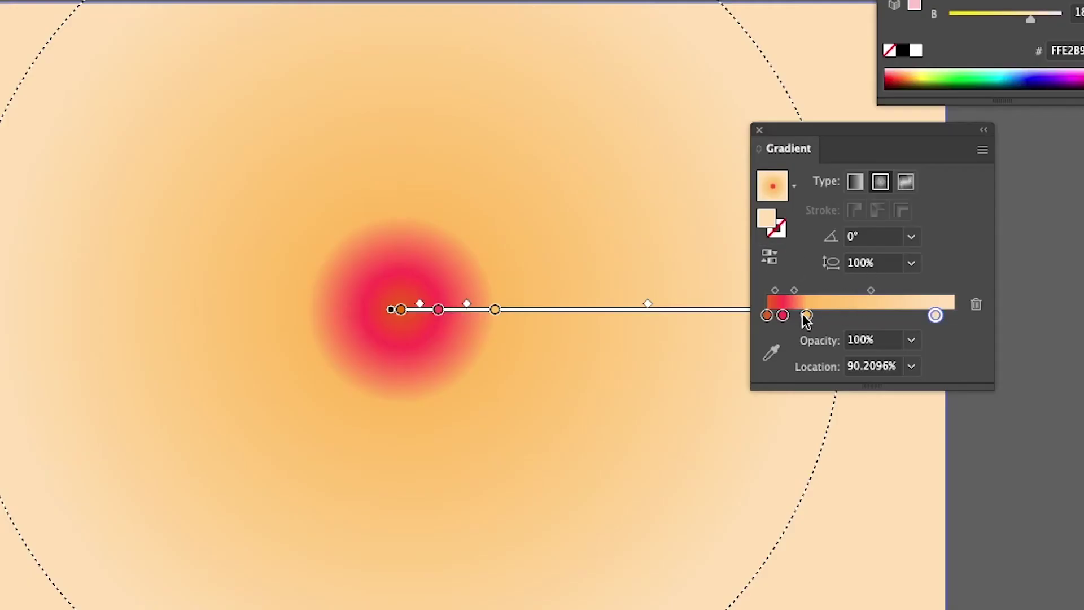
Reposition the pinkish-red stop to about 10% and the yellow-orange stop to about 26% of the gradient.
{"action": "mouse_move", "coordinate": [807, 320]}
{"action": "left_mouse_down"}
{"action": "mouse_move", "coordinate": [819, 319]}
{"action": "mouse_move", "coordinate": [787, 321]}
{"action": "left_mouse_up"}
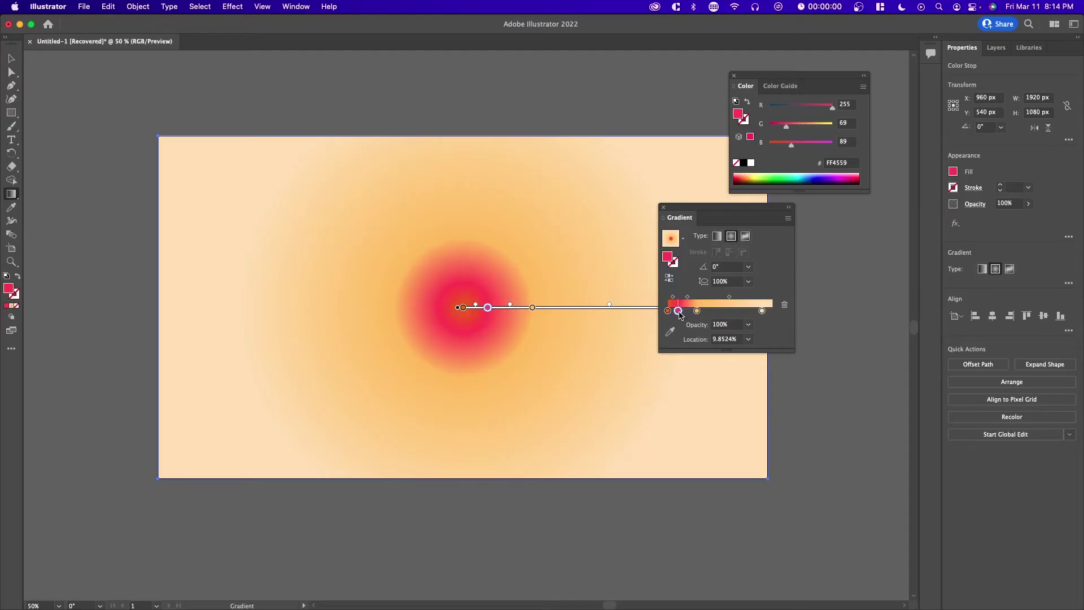
{"action": "left_click_drag", "start_coordinate": [679, 313], "coordinate": [679, 313]}
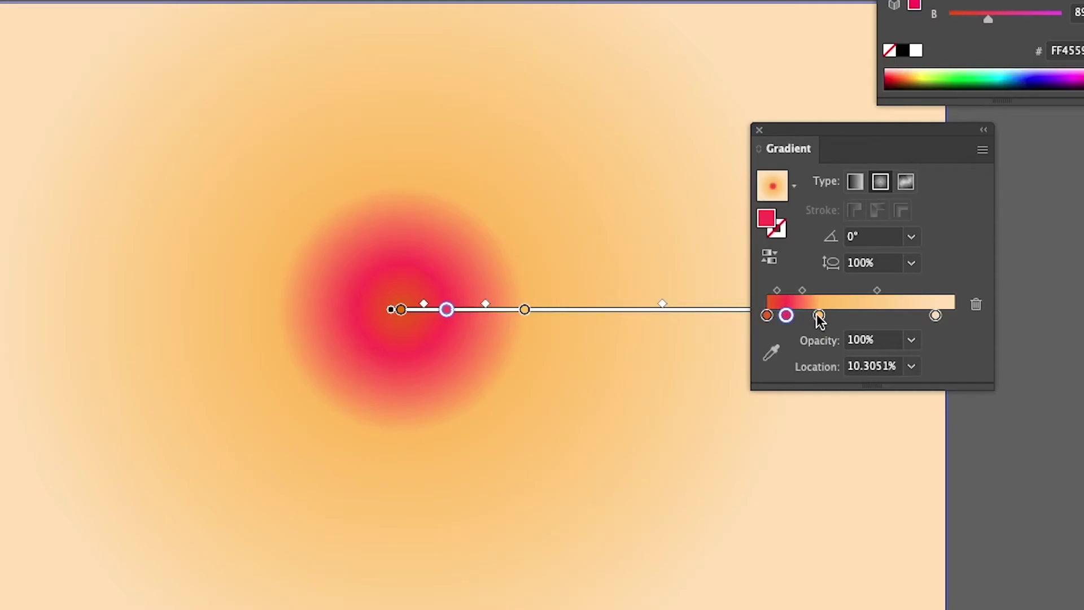
{"action": "left_click_drag", "start_coordinate": [820, 319], "coordinate": [932, 319]}
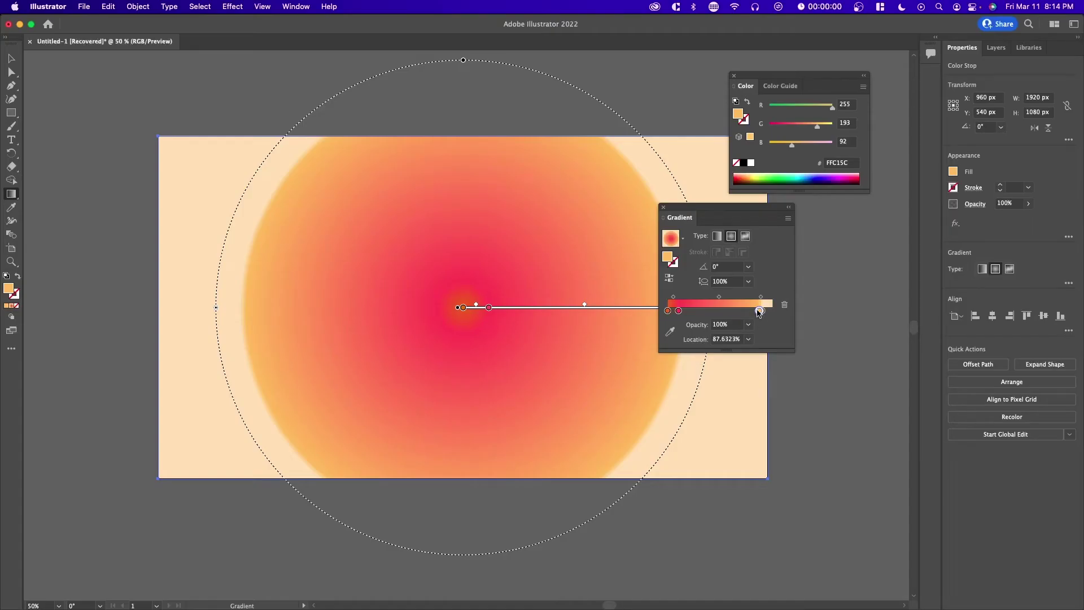
{"action": "left_click_drag", "start_coordinate": [759, 312], "coordinate": [729, 311]}
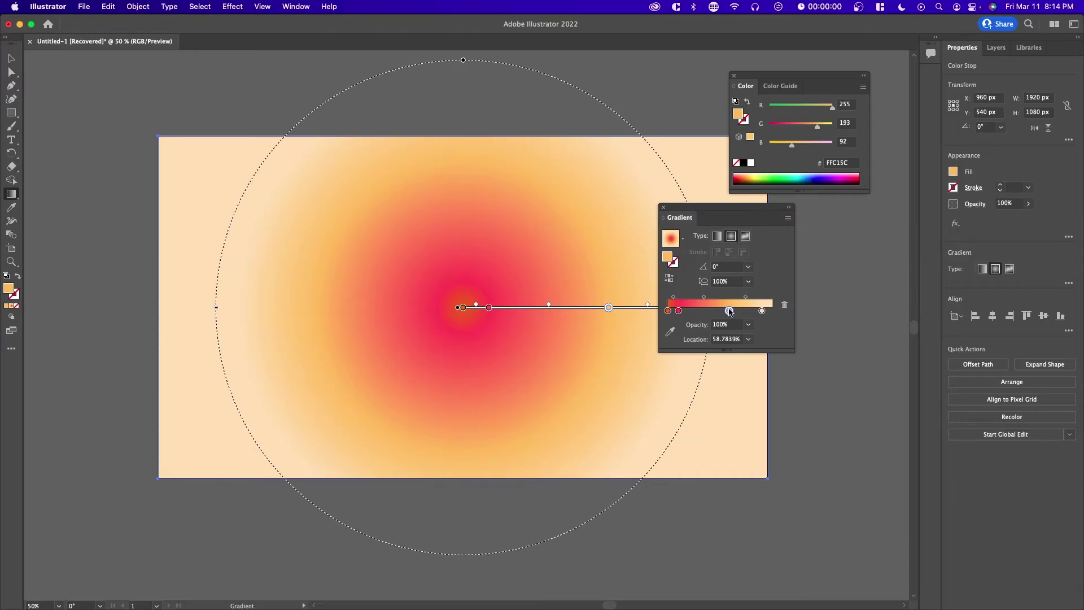
{"action": "left_click_drag", "start_coordinate": [729, 312], "coordinate": [695, 311]}
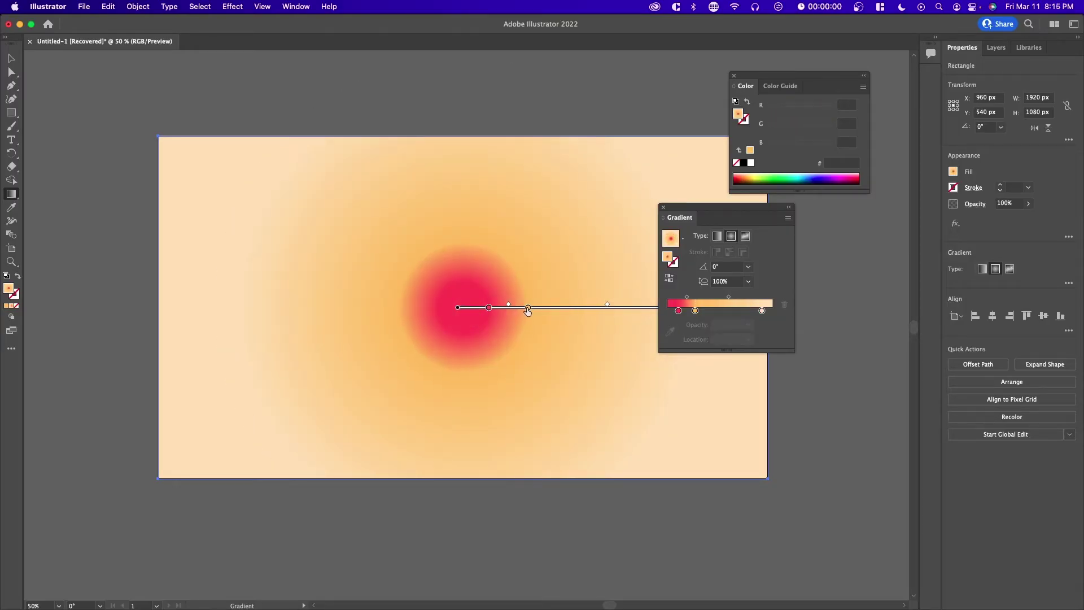
Move the yellow-orange stop to about 48% along the on-canvas gradient line, and undo a trial adjustment of the radial gradient.
{"action": "left_click_drag", "start_coordinate": [528, 311], "coordinate": [570, 313]}
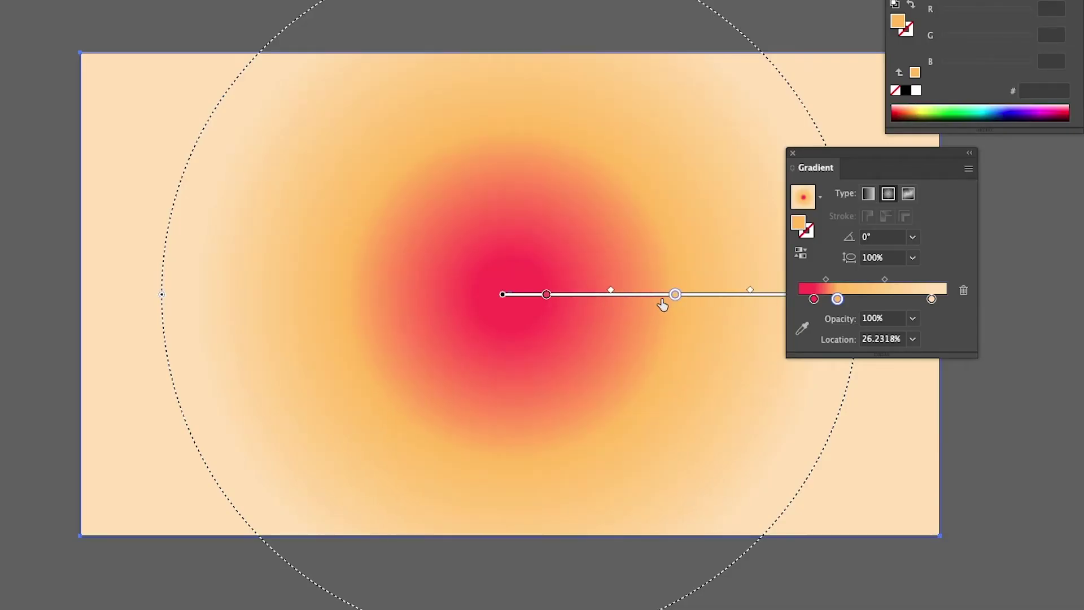
{"action": "mouse_move", "coordinate": [663, 305]}
{"action": "left_mouse_down"}
{"action": "mouse_move", "coordinate": [716, 302]}
{"action": "mouse_move", "coordinate": [600, 305]}
{"action": "mouse_move", "coordinate": [688, 308]}
{"action": "mouse_move", "coordinate": [672, 305]}
{"action": "left_mouse_up"}
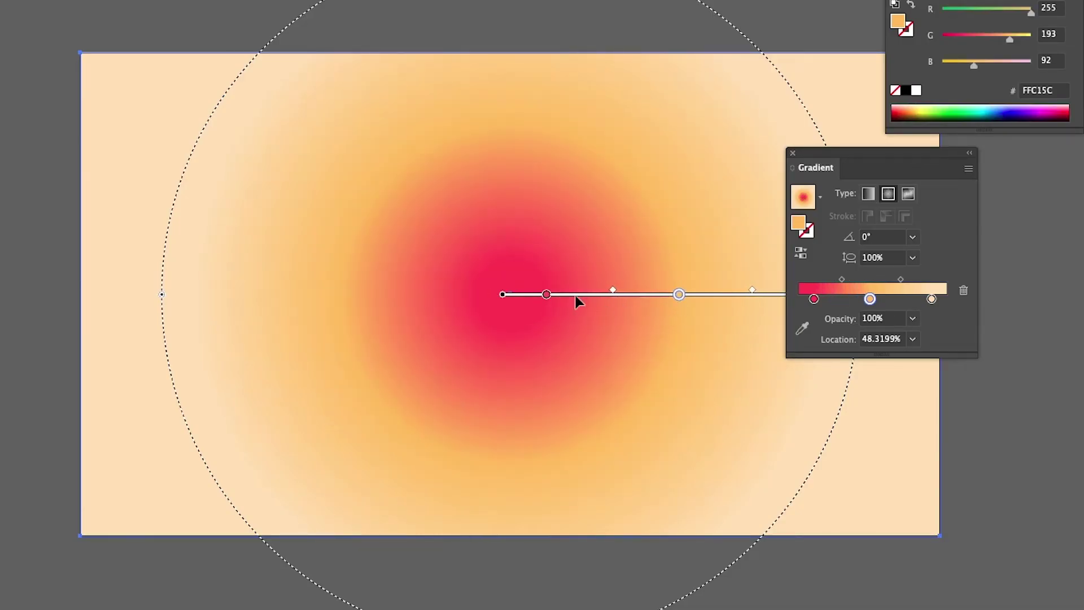
{"action": "left_click_drag", "start_coordinate": [510, 0], "coordinate": [751, 108]}
{"action": "key", "text": "super+z"}
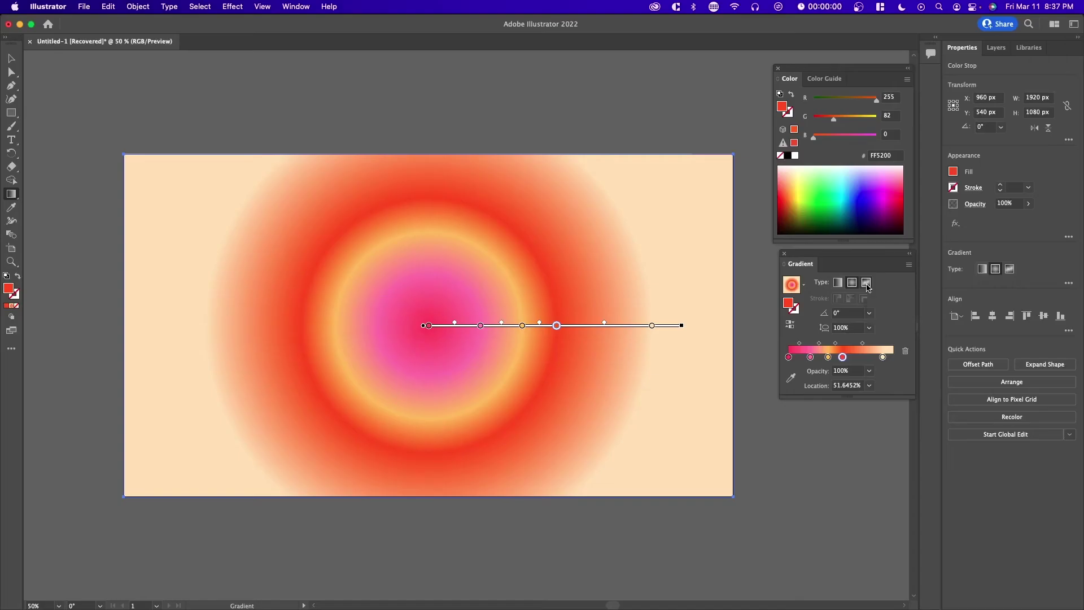
Change the fill to a freeform gradient drawn with points and colour its upper-right point pink.
{"action": "left_click", "coordinate": [630, 225]}
{"action": "left_click_drag", "start_coordinate": [673, 188], "coordinate": [673, 193]}
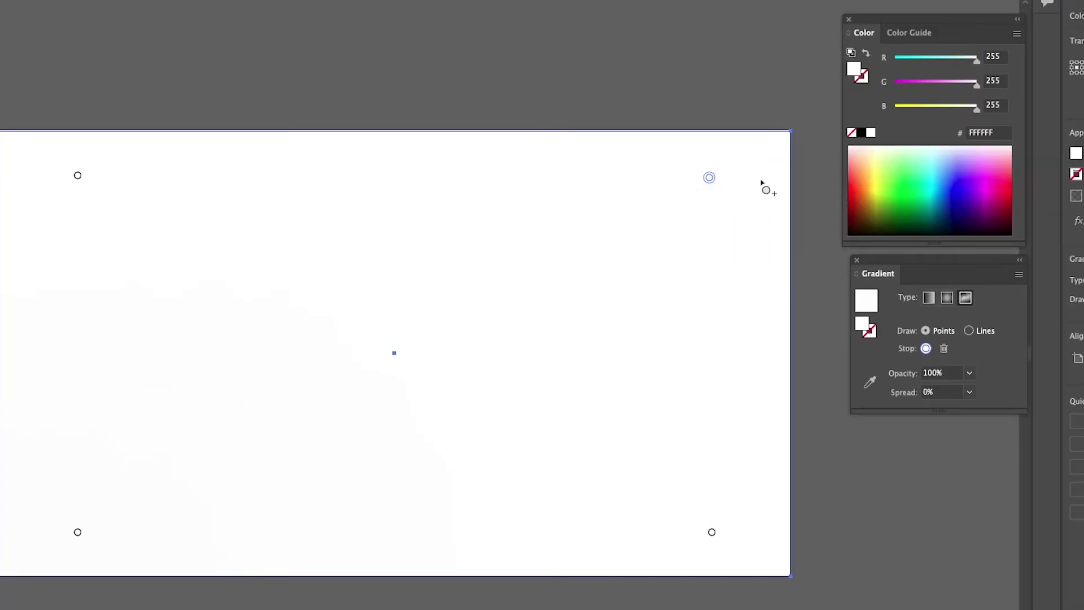
{"action": "left_click", "coordinate": [843, 180]}
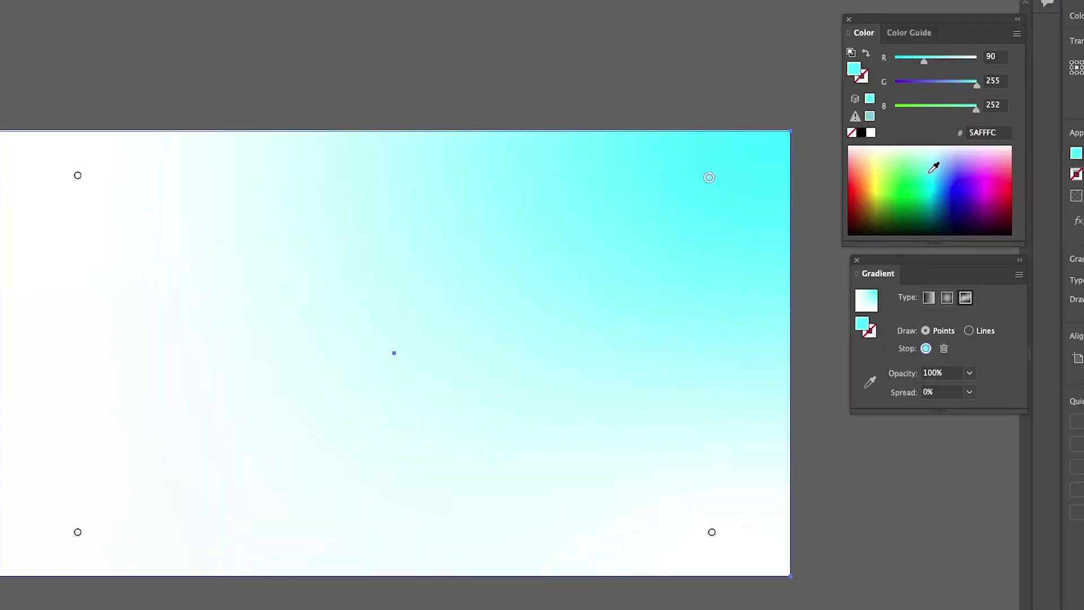
{"action": "left_click", "coordinate": [892, 183]}
{"action": "left_click", "coordinate": [1002, 158]}
Colour the freeform gradient's lower-right point light orange and its upper-left point light yellow (FFE68F).
{"action": "left_click", "coordinate": [712, 532]}
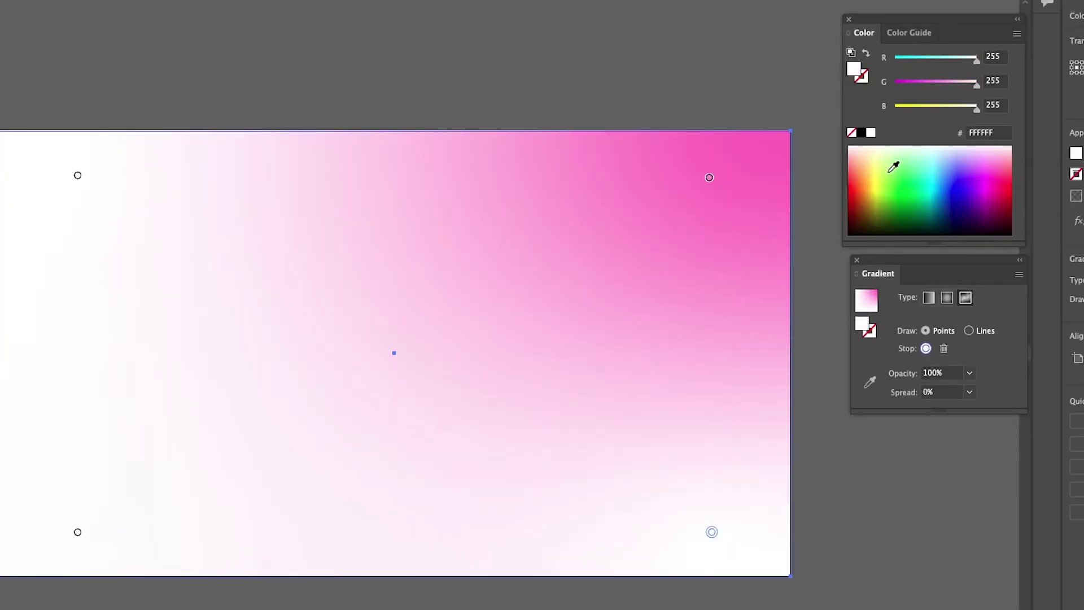
{"action": "left_click", "coordinate": [867, 163]}
{"action": "left_click", "coordinate": [77, 176]}
{"action": "left_click", "coordinate": [874, 158]}
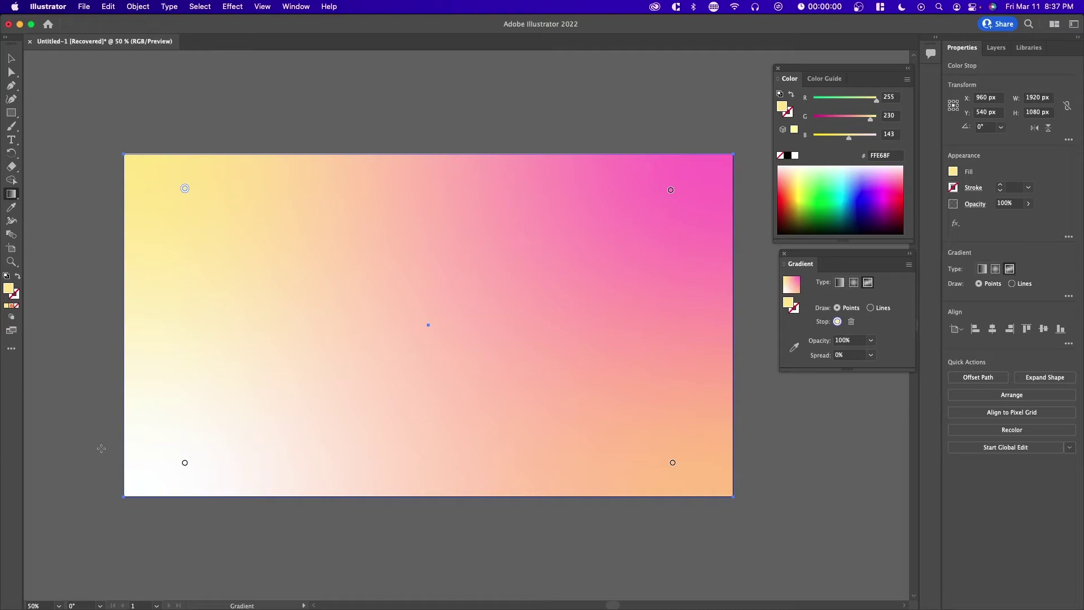
Colour the freeform gradient's lower-left point purple (CE00E6).
{"action": "left_click", "coordinate": [185, 465]}
{"action": "left_click", "coordinate": [884, 198]}
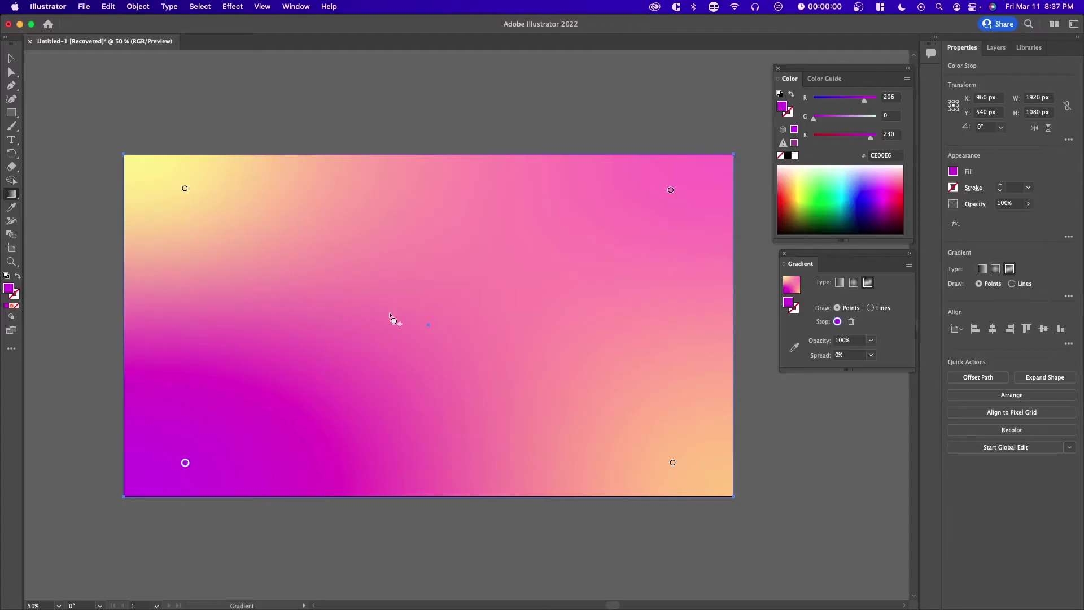
Try an additional purple gradient point near the rectangle's centre and shift it around.
{"action": "left_click", "coordinate": [38, 319]}
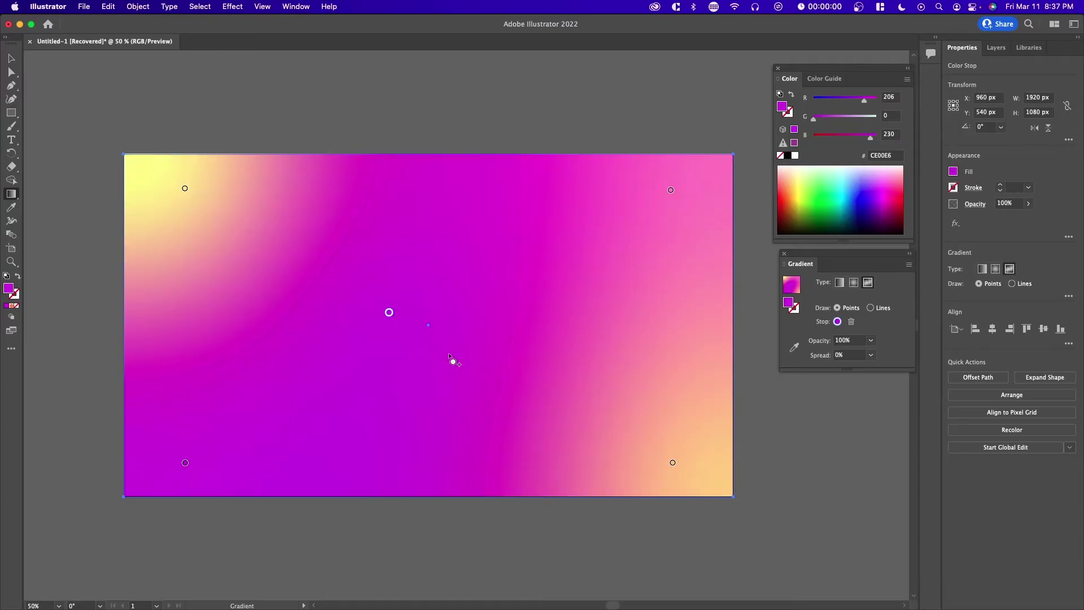
{"action": "left_click_drag", "start_coordinate": [390, 313], "coordinate": [487, 314]}
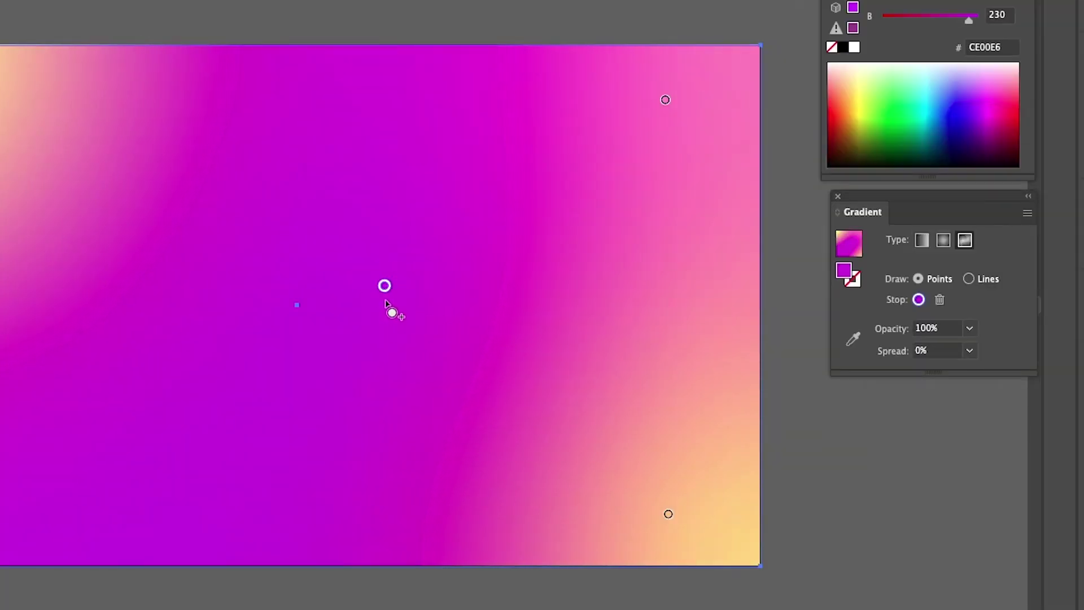
{"action": "mouse_move", "coordinate": [386, 308]}
{"action": "left_mouse_down"}
{"action": "mouse_move", "coordinate": [392, 368]}
{"action": "mouse_move", "coordinate": [386, 315]}
{"action": "left_mouse_up"}
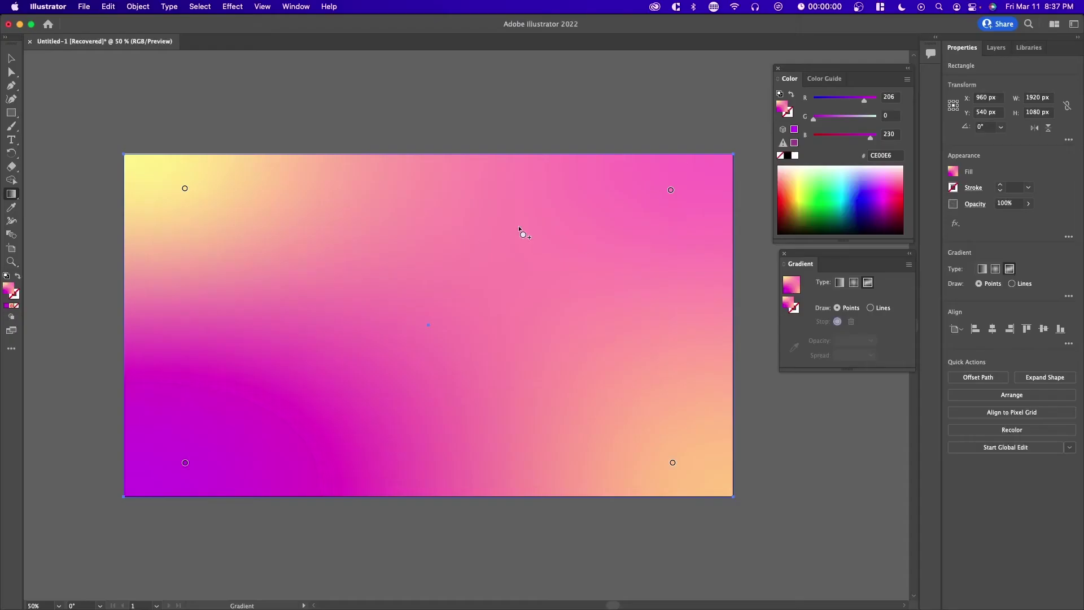
Move the upper-left yellow and upper-right pink points inward, and set the freeform gradient to draw with lines.
{"action": "left_click_drag", "start_coordinate": [185, 189], "coordinate": [293, 234]}
{"action": "left_click_drag", "start_coordinate": [671, 190], "coordinate": [599, 231]}
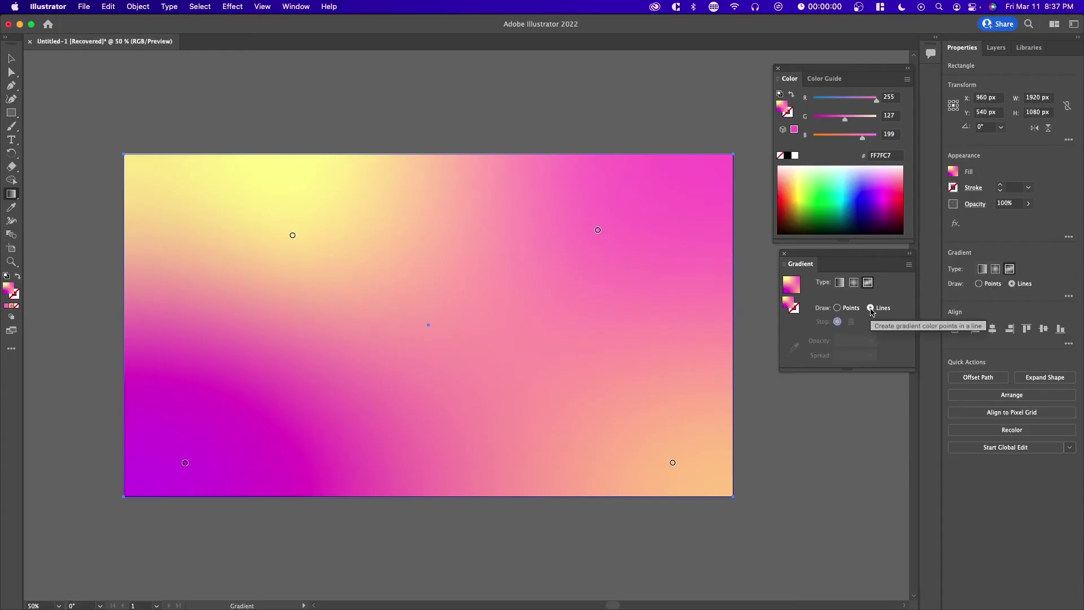
{"action": "left_click", "coordinate": [1018, 293]}
Draw a white five-point curved gradient line from the rectangle's left side, dipping through the lower middle and rising to the upper right.
{"action": "left_click", "coordinate": [162, 342]}
{"action": "left_click", "coordinate": [442, 310]}
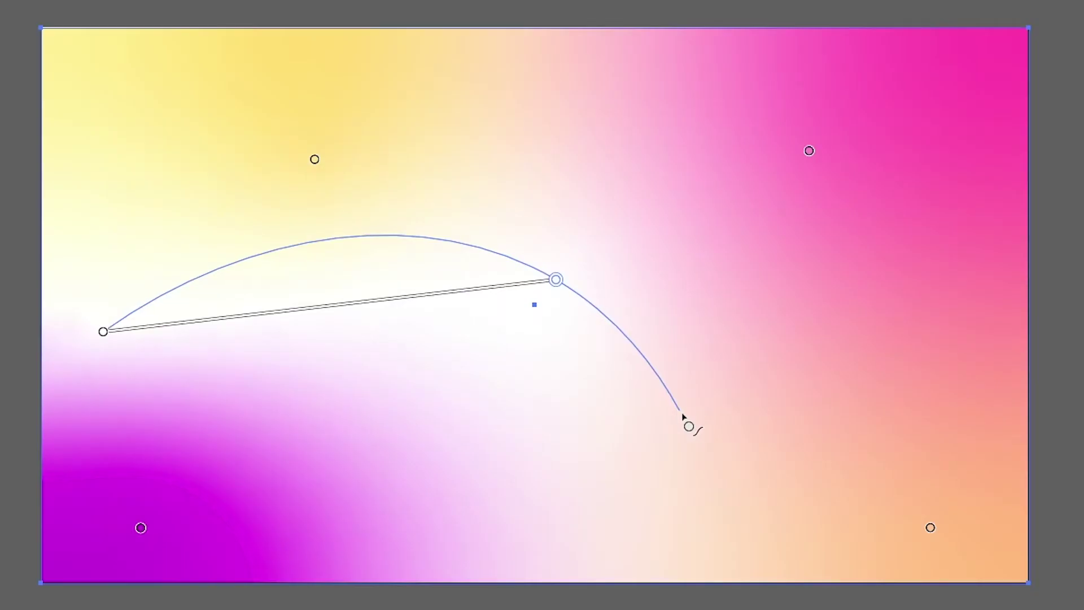
{"action": "left_click", "coordinate": [637, 401]}
{"action": "left_click", "coordinate": [943, 113]}
{"action": "left_click", "coordinate": [92, 230]}
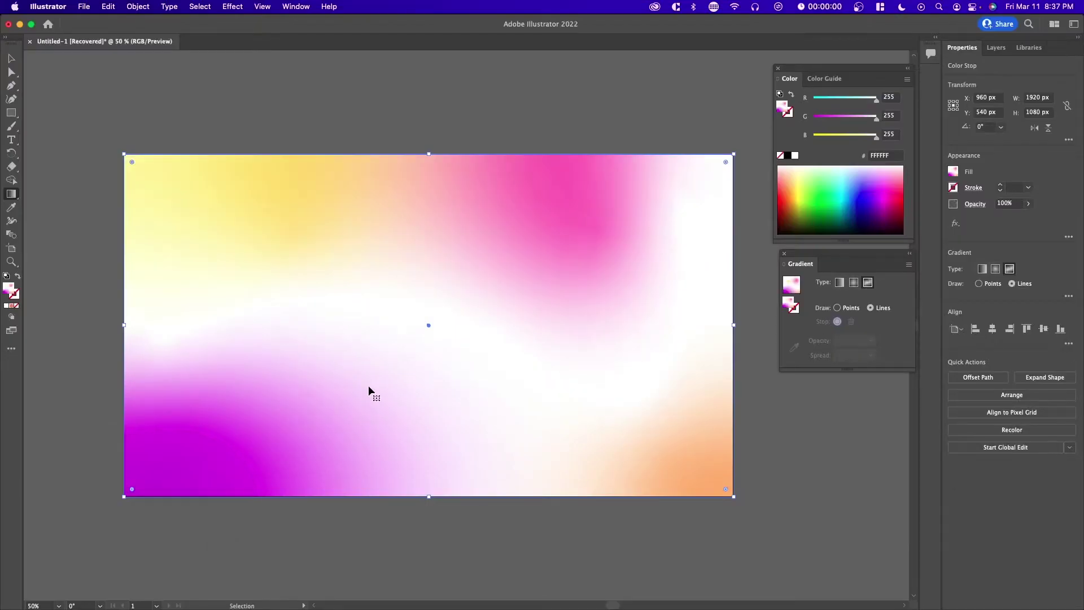
Colour the curved line's upper-right end point light purple and the point below it pink.
{"action": "left_click", "coordinate": [671, 211]}
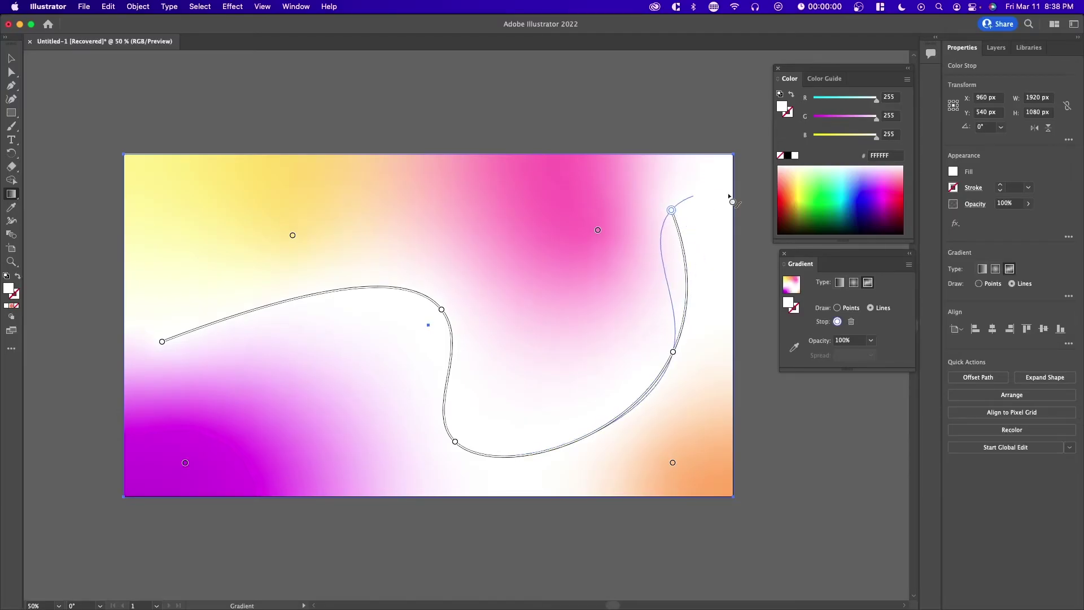
{"action": "left_click", "coordinate": [875, 176]}
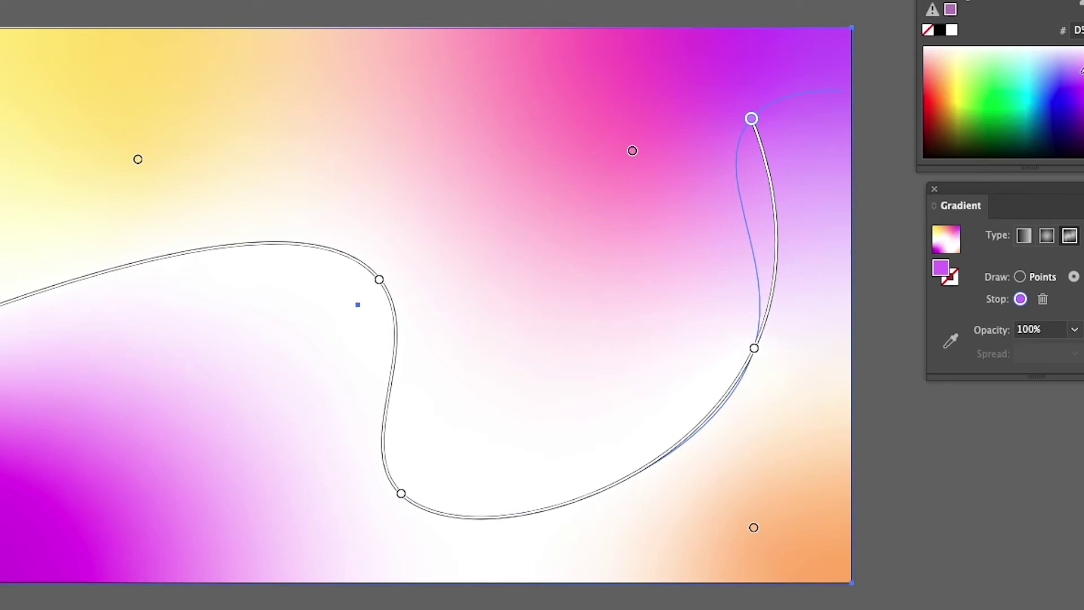
{"action": "left_click", "coordinate": [754, 349]}
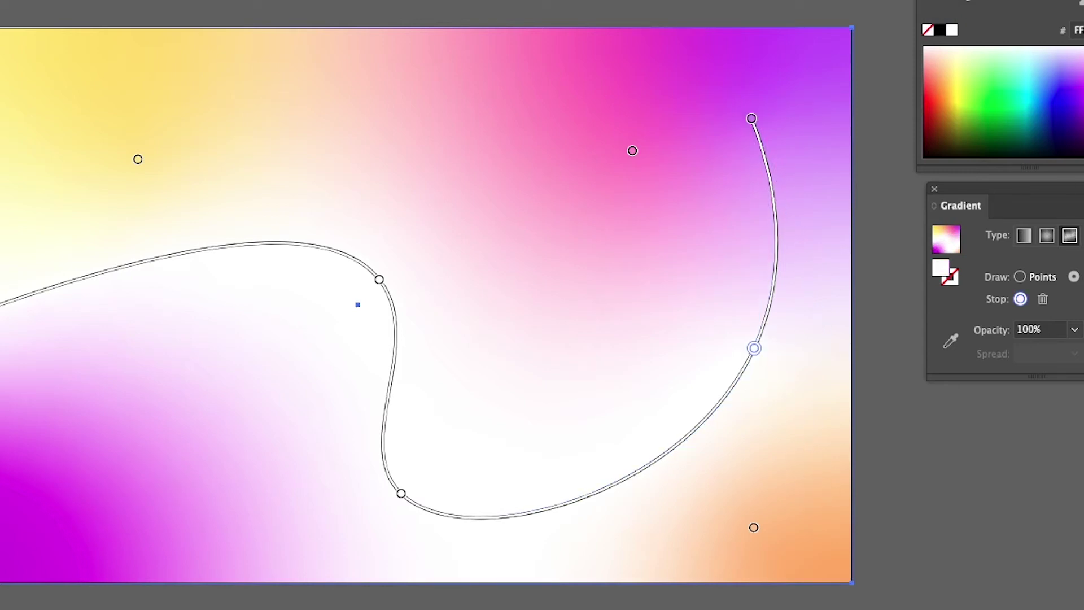
{"action": "left_click", "coordinate": [1083, 99]}
{"action": "left_click", "coordinate": [1083, 93]}
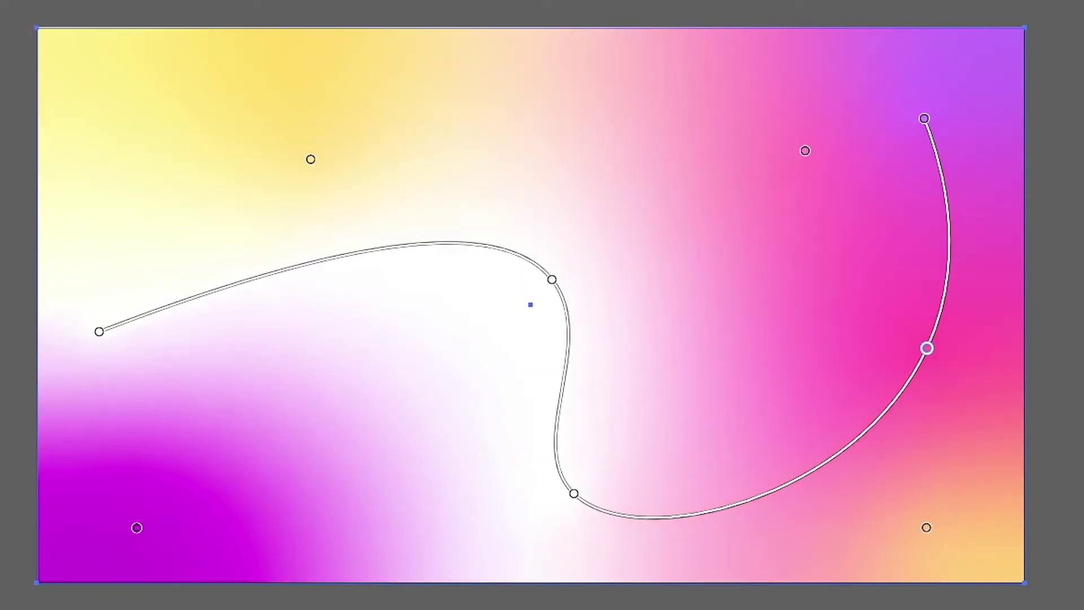
Colour the line's bottom point violet-blue (7D62FF) and its upper-middle point light blue (8BCBFF), shifting the latter slightly to the left.
{"action": "left_click", "coordinate": [401, 494]}
{"action": "left_click", "coordinate": [1078, 99]}
{"action": "left_click", "coordinate": [1069, 97]}
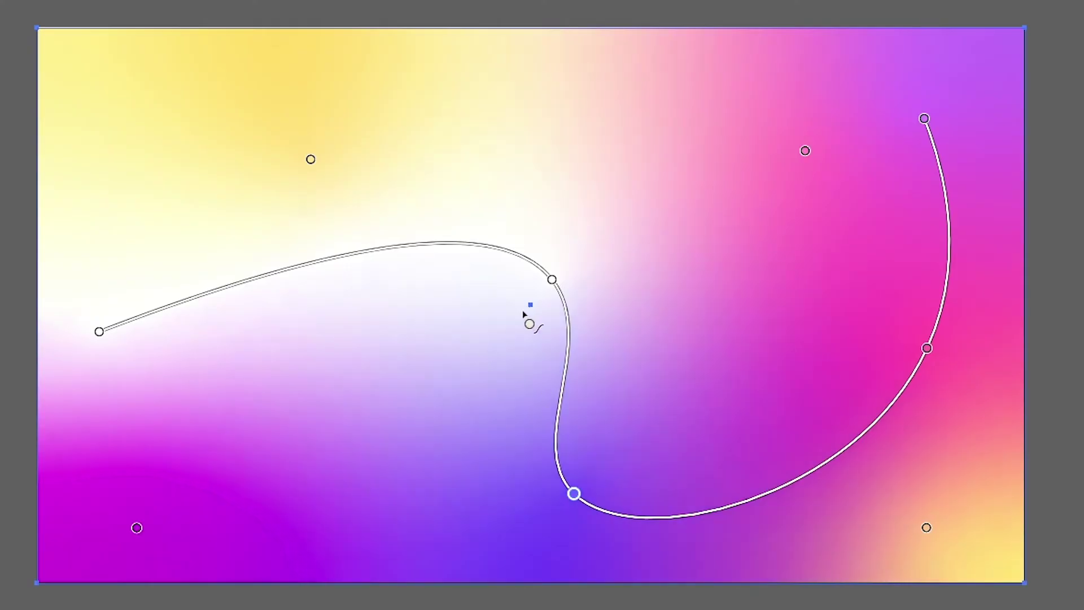
{"action": "left_click_drag", "start_coordinate": [552, 279], "coordinate": [480, 262]}
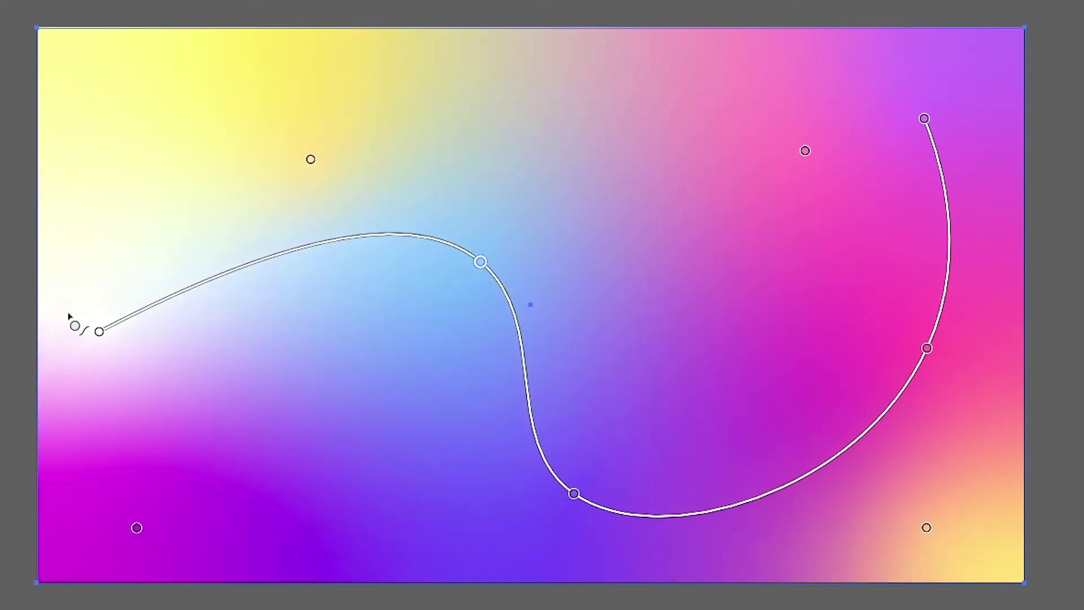
Colour the curved line's left end point light orange (FFD18F) and leave gradient editing.
{"action": "left_click", "coordinate": [99, 332]}
{"action": "left_click", "coordinate": [797, 188]}
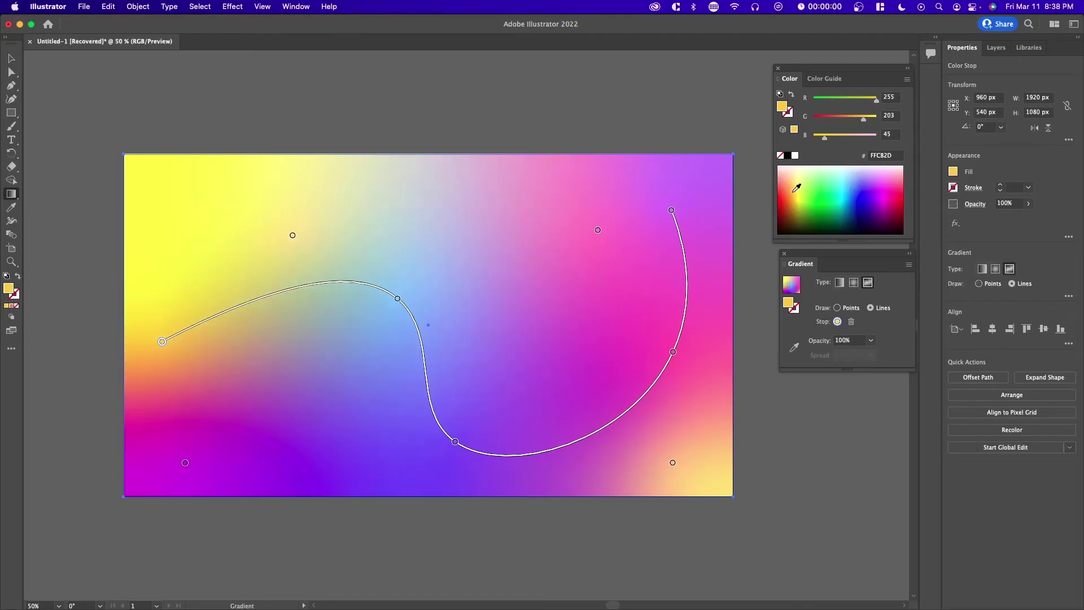
{"action": "left_click_drag", "start_coordinate": [793, 192], "coordinate": [790, 180]}
{"action": "key", "text": "v"}
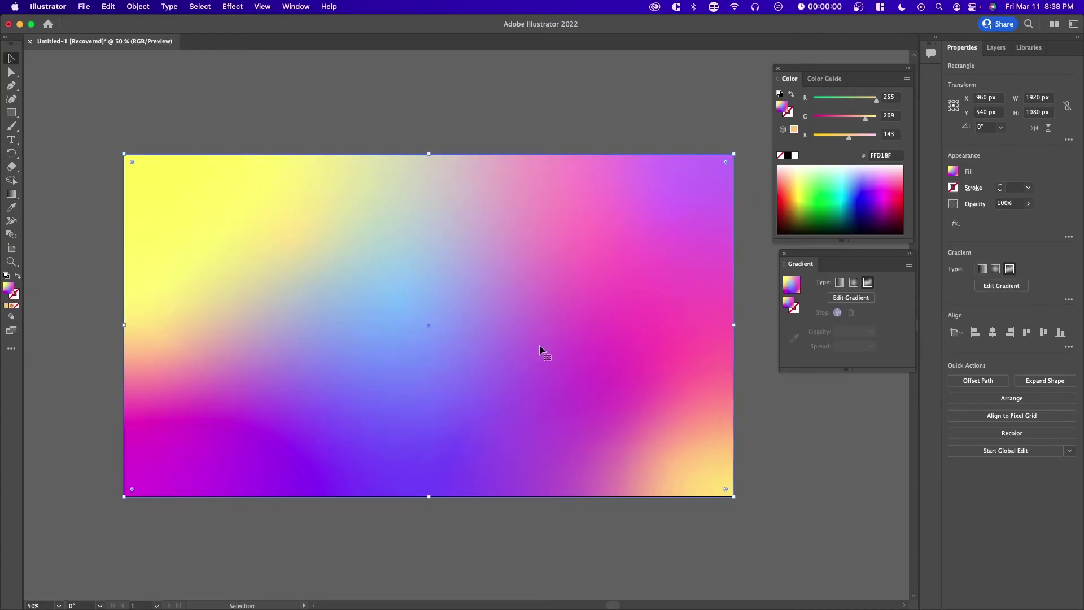
Reopen the gradient for editing and move the line's light blue point upward and its violet-blue point up and slightly left.
{"action": "left_click", "coordinate": [850, 297]}
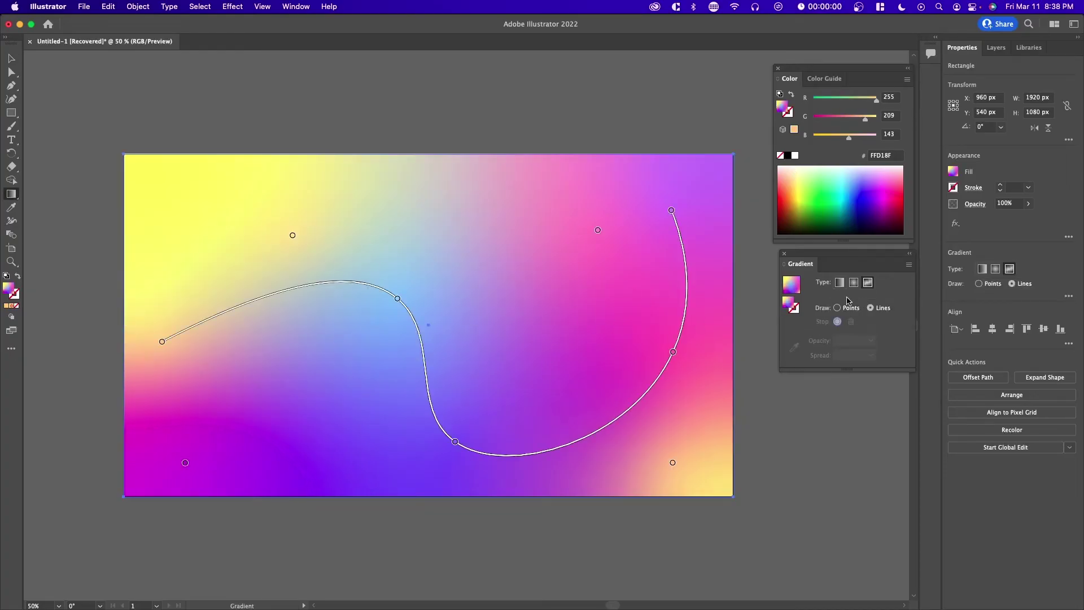
{"action": "left_click_drag", "start_coordinate": [398, 298], "coordinate": [386, 264]}
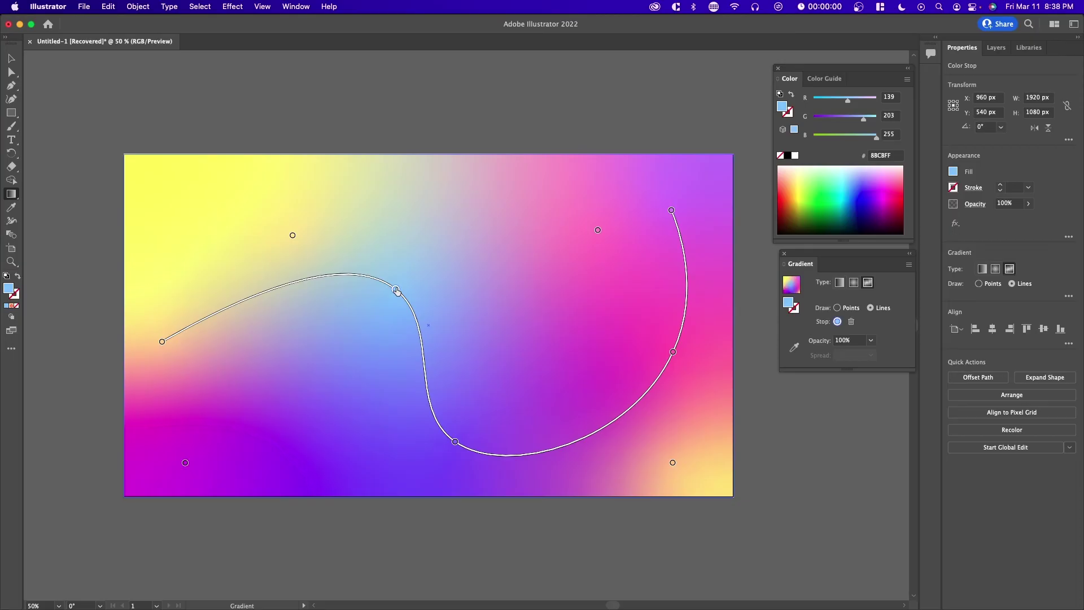
{"action": "left_click_drag", "start_coordinate": [455, 441], "coordinate": [436, 409]}
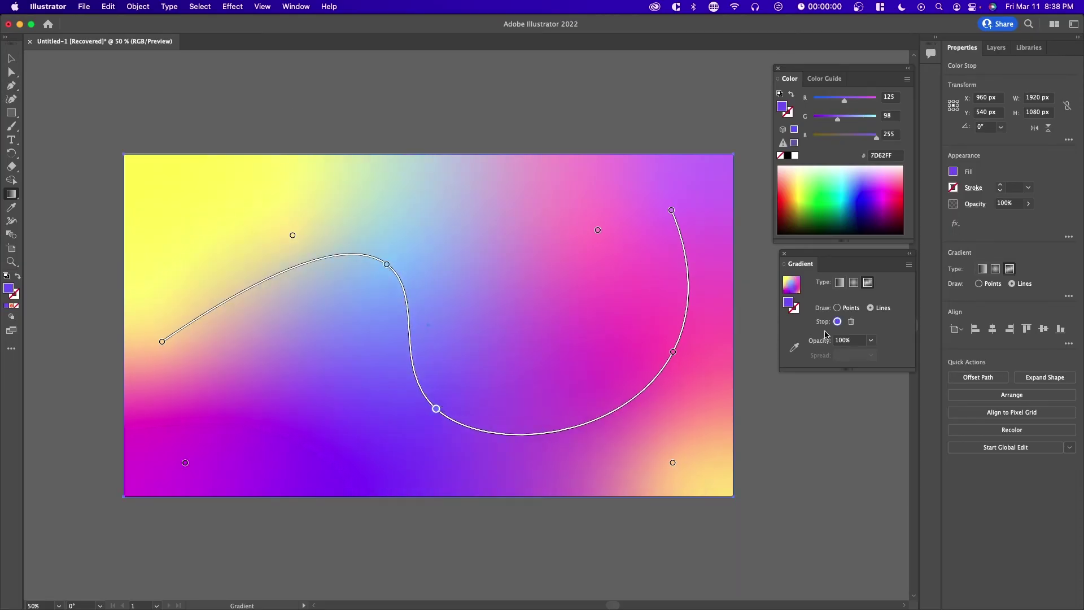
Reposition the freestanding yellow point closer to the rectangle's upper-left corner.
{"action": "left_click", "coordinate": [838, 308]}
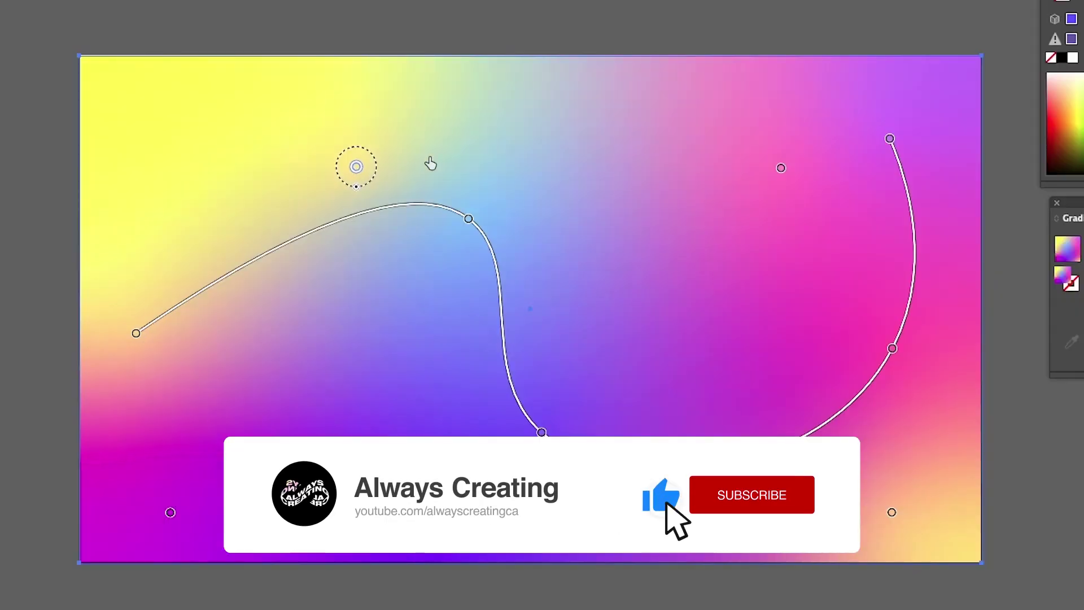
{"action": "left_click_drag", "start_coordinate": [298, 236], "coordinate": [396, 263]}
{"action": "mouse_move", "coordinate": [480, 216]}
{"action": "left_mouse_down"}
{"action": "mouse_move", "coordinate": [497, 201]}
{"action": "mouse_move", "coordinate": [470, 219]}
{"action": "left_mouse_up"}
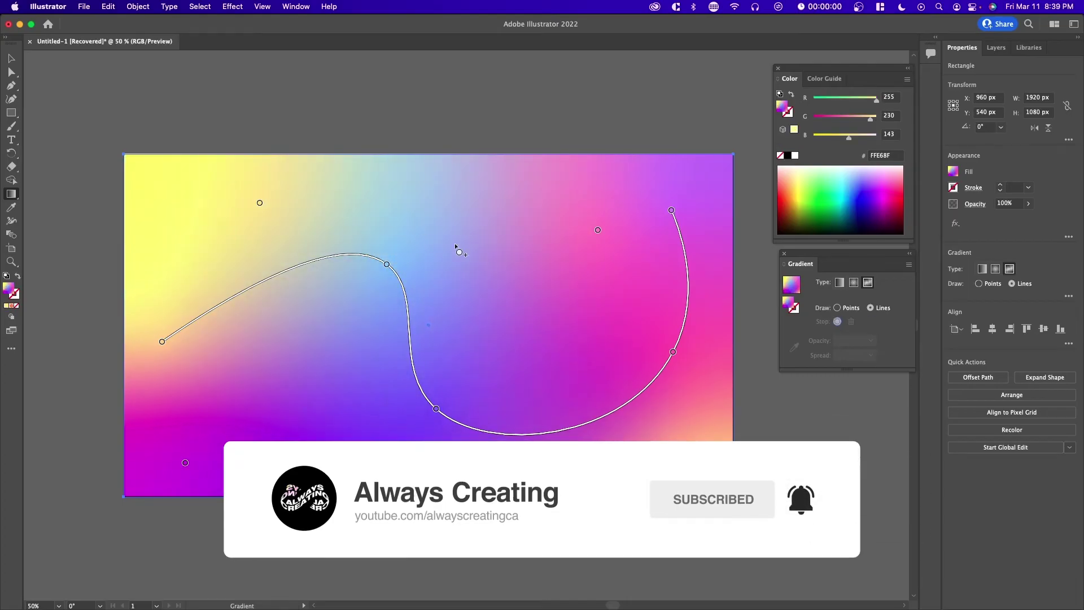
Draw a second white five-point gradient line that dips inside the first curve, peaks near the top edge and ends lower right.
{"action": "left_click", "coordinate": [425, 236]}
{"action": "left_click", "coordinate": [438, 388]}
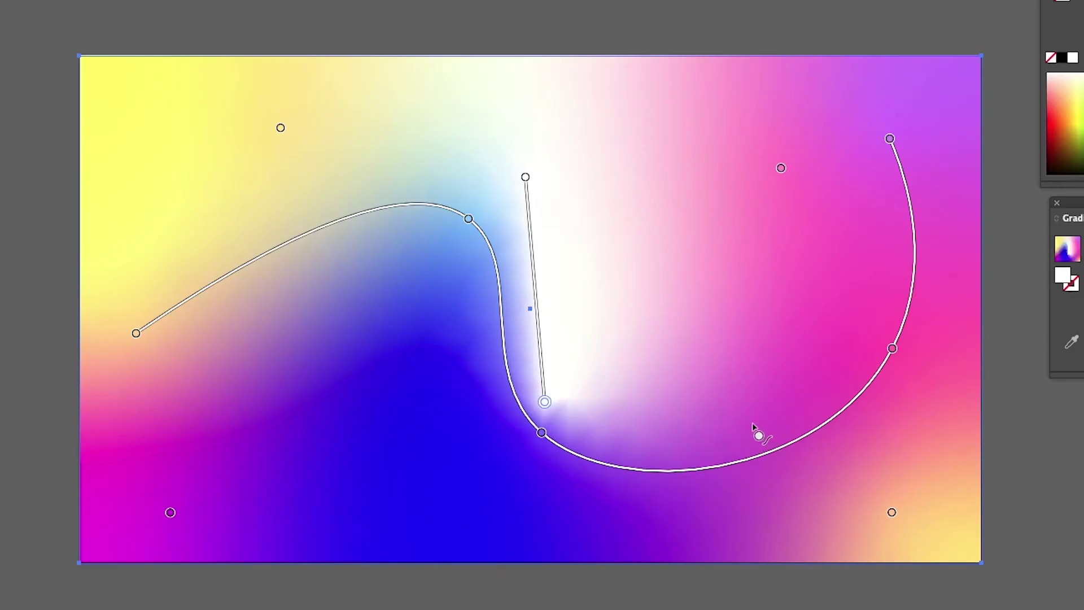
{"action": "left_click", "coordinate": [636, 449]}
{"action": "left_click", "coordinate": [744, 101]}
{"action": "left_click", "coordinate": [842, 349]}
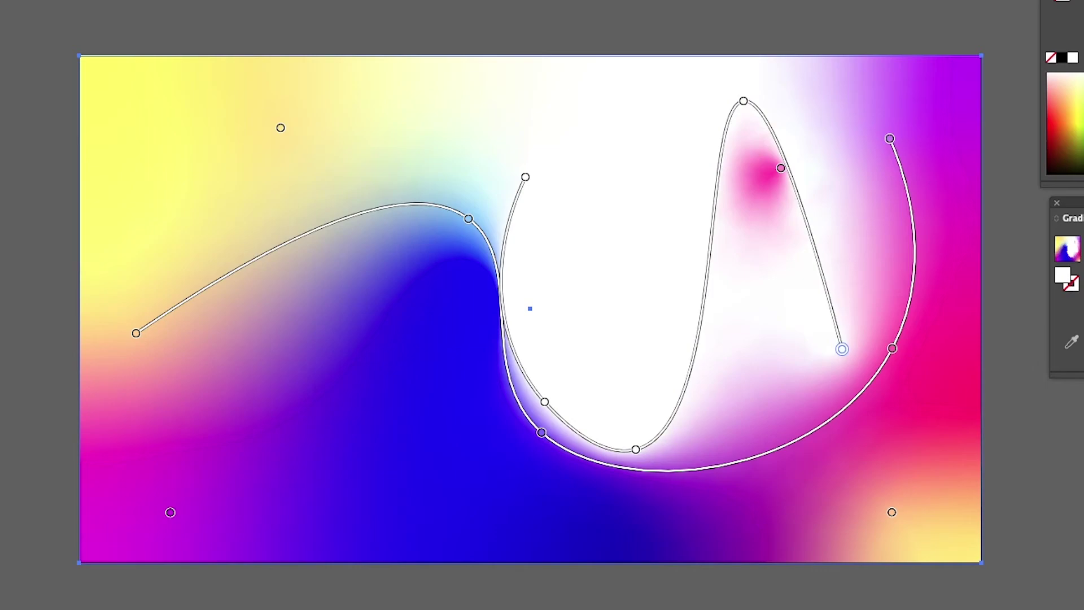
Colour the second line's lowest point red, and move its second point down-right and its start point up-right.
{"action": "mouse_move", "coordinate": [545, 401]}
{"action": "left_mouse_down"}
{"action": "mouse_move", "coordinate": [568, 400]}
{"action": "mouse_move", "coordinate": [549, 411]}
{"action": "left_mouse_up"}
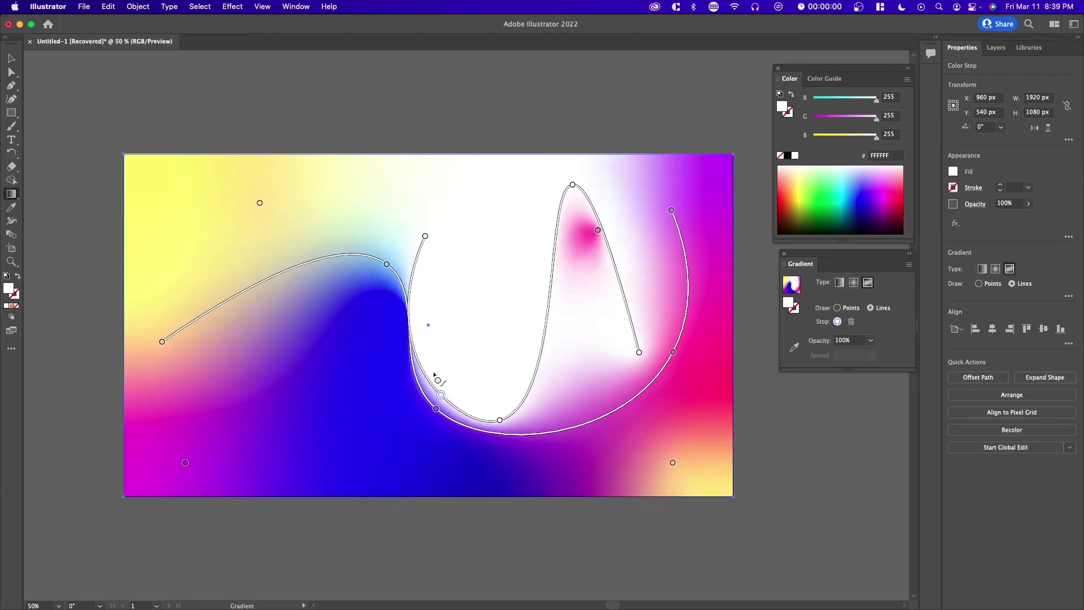
{"action": "left_click", "coordinate": [896, 197]}
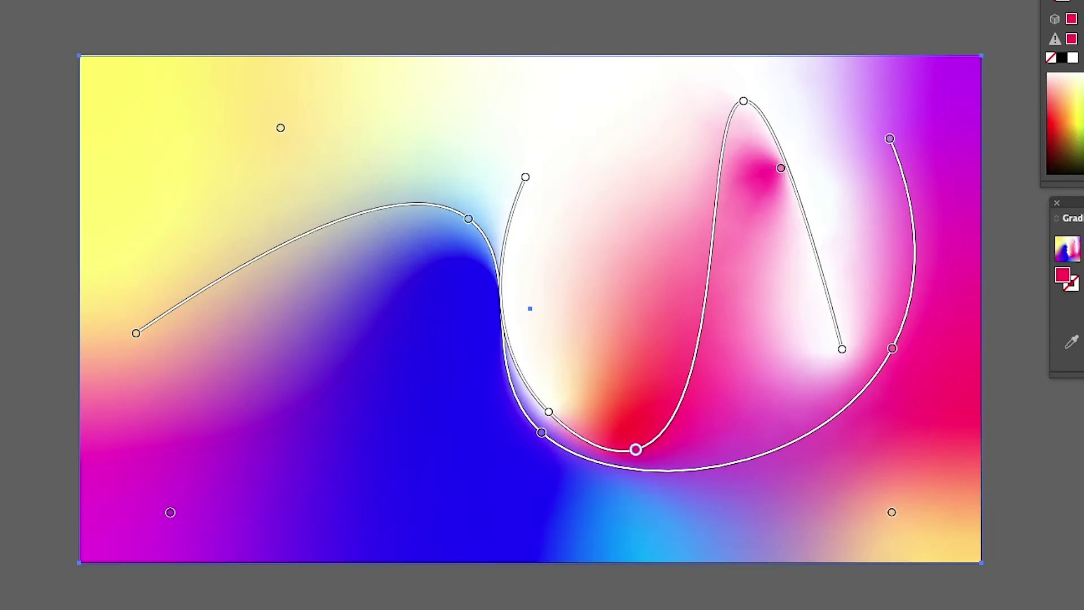
{"action": "left_click_drag", "start_coordinate": [549, 412], "coordinate": [566, 438]}
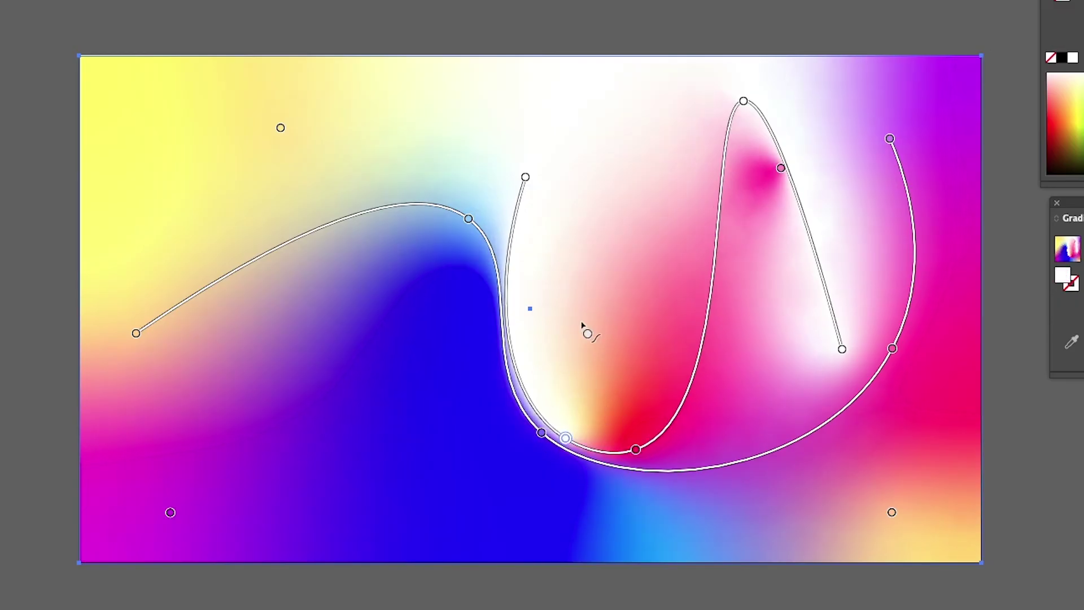
{"action": "left_click_drag", "start_coordinate": [529, 181], "coordinate": [554, 158]}
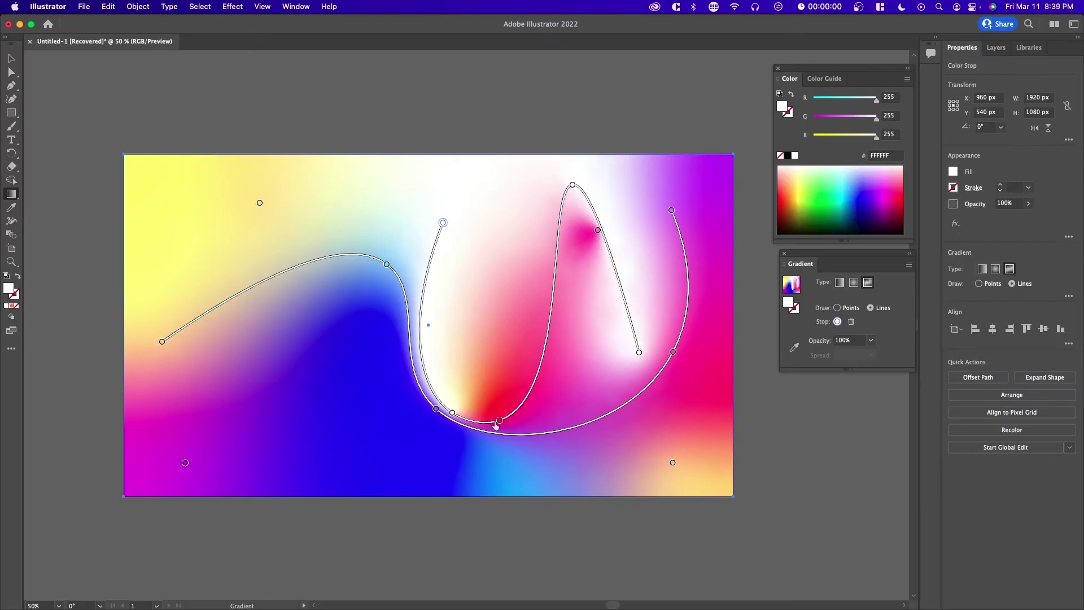
Colour the second line's start point pink, its peak point magenta and its right end point lime green.
{"action": "left_click", "coordinate": [485, 430]}
{"action": "left_click", "coordinate": [572, 184]}
{"action": "left_click", "coordinate": [890, 188]}
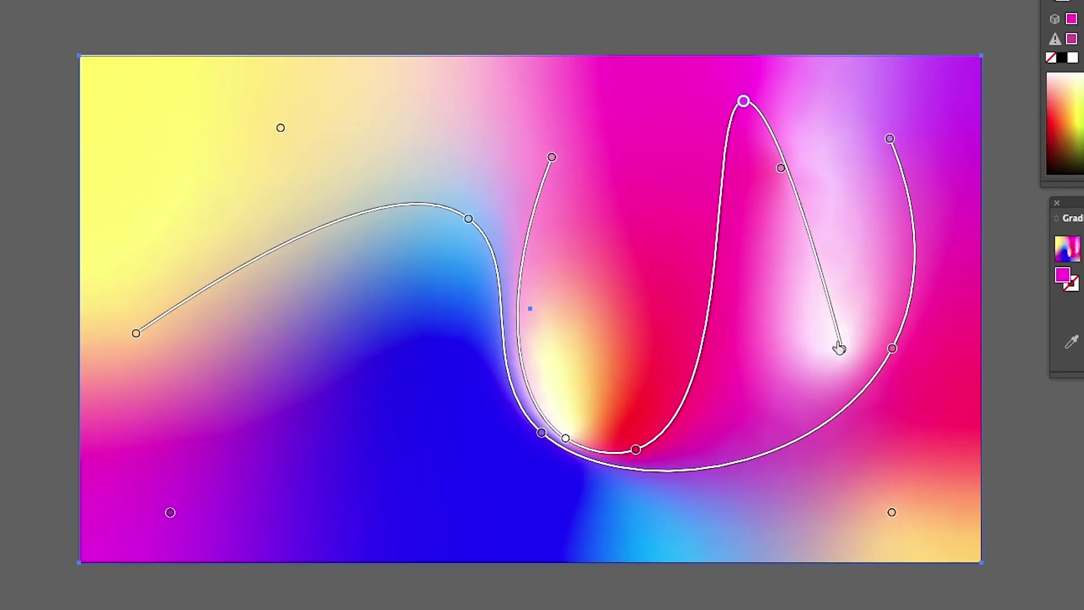
{"action": "left_click", "coordinate": [841, 348]}
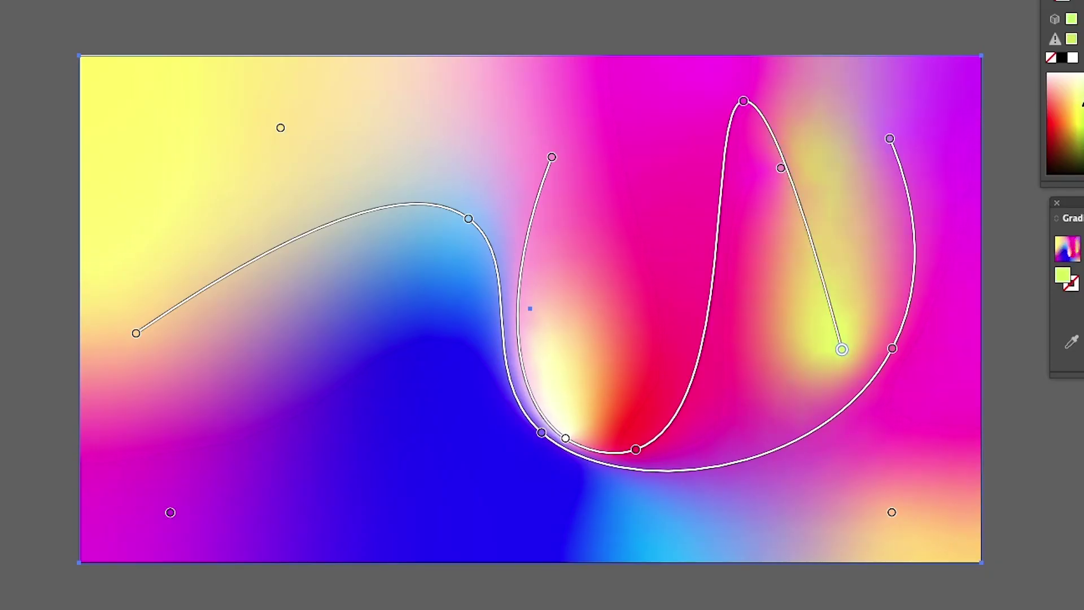
Colour the second line's remaining white point light red (FFACAC) and leave gradient editing.
{"action": "left_click", "coordinate": [566, 439]}
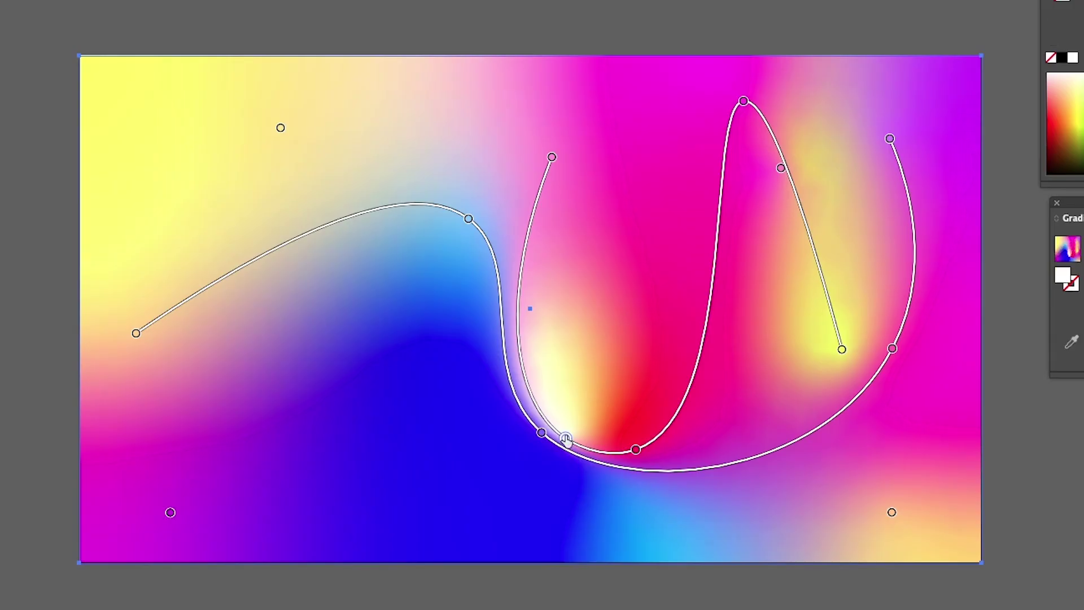
{"action": "left_click", "coordinate": [1072, 97]}
{"action": "left_click", "coordinate": [1052, 76]}
{"action": "key", "text": "v"}
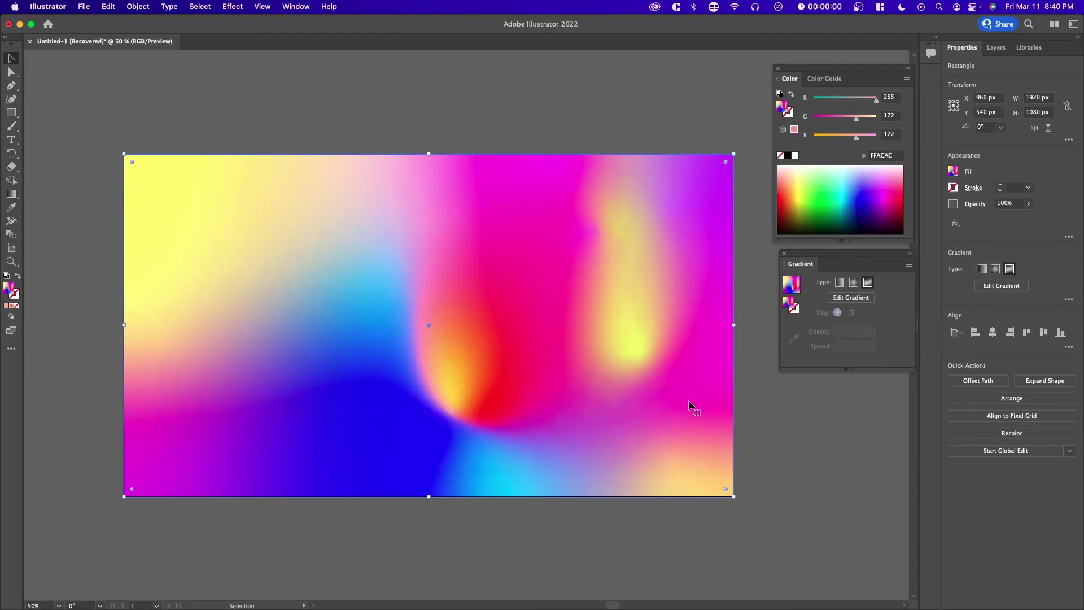
Reopen the gradient for editing and move the first line's violet-blue and light blue points and the second line's start point leftward.
{"action": "left_click", "coordinate": [851, 298]}
{"action": "left_click_drag", "start_coordinate": [437, 409], "coordinate": [420, 416]}
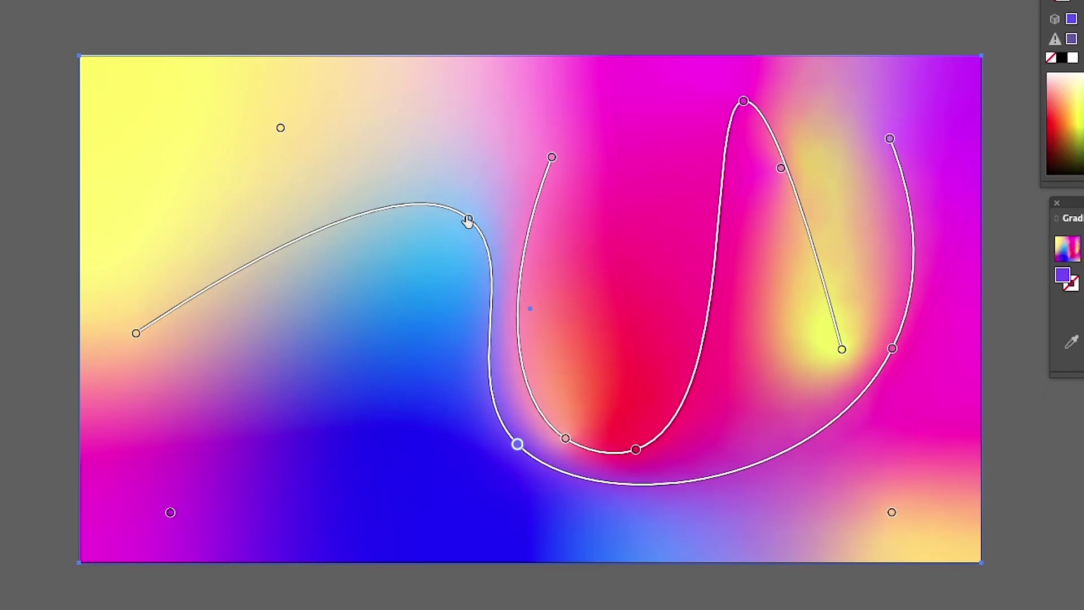
{"action": "left_click_drag", "start_coordinate": [469, 219], "coordinate": [395, 224]}
{"action": "left_click_drag", "start_coordinate": [552, 157], "coordinate": [439, 163]}
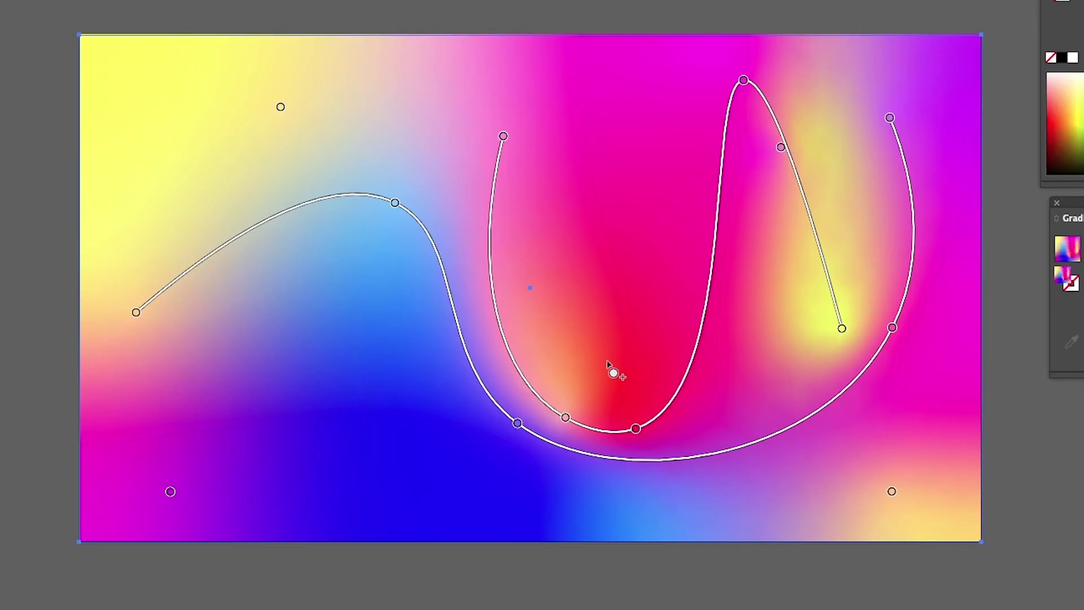
Add a white freestanding point inside the second line's curve and a pale cyan (CDF7FF) point in the rectangle's lower-left area.
{"action": "left_click", "coordinate": [608, 182]}
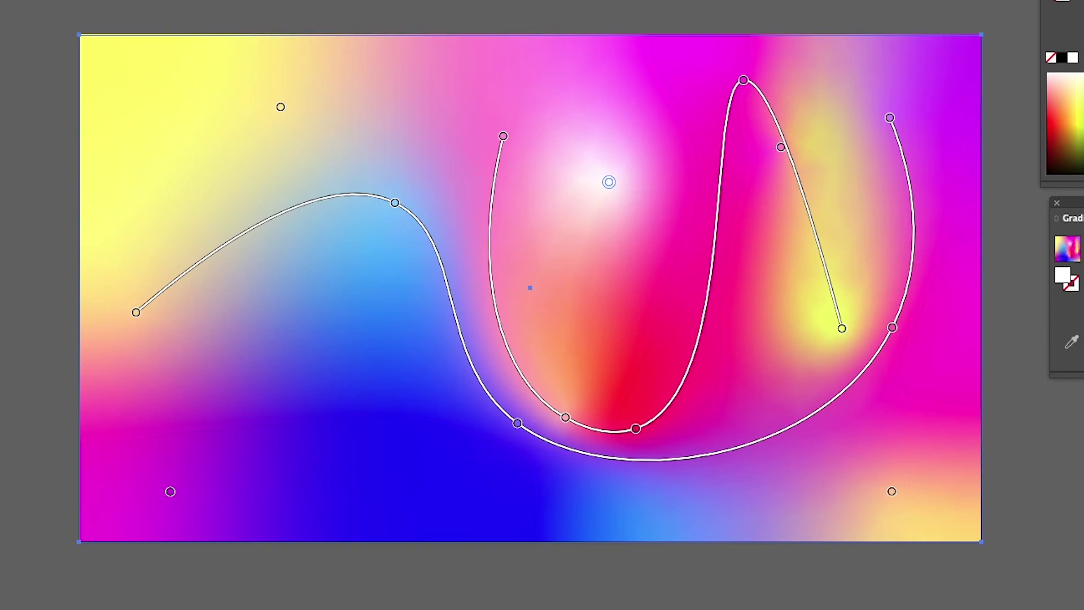
{"action": "left_click", "coordinate": [343, 435]}
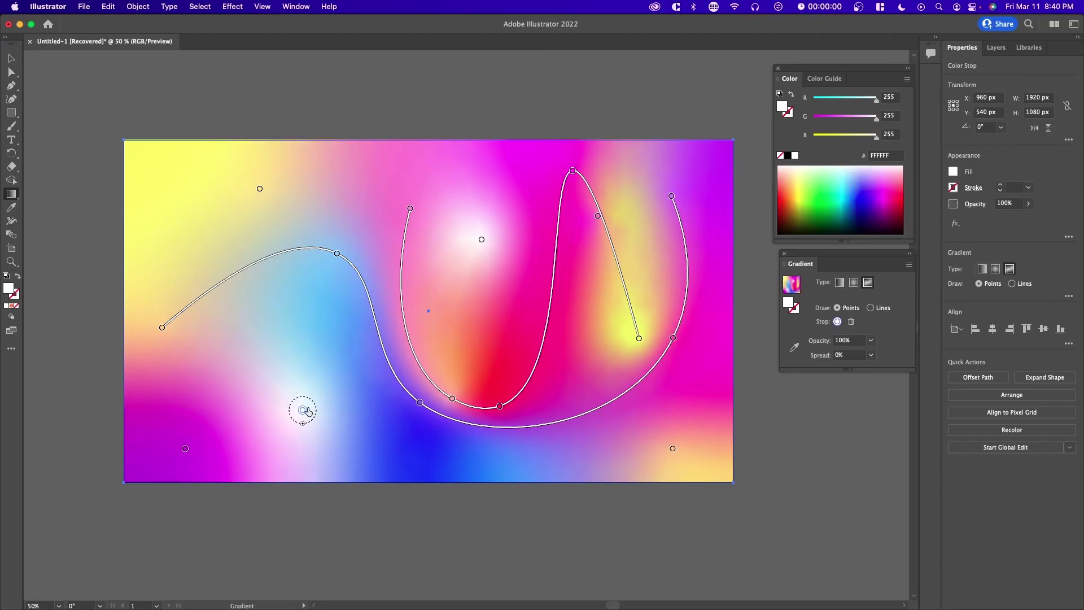
{"action": "left_click", "coordinate": [843, 174]}
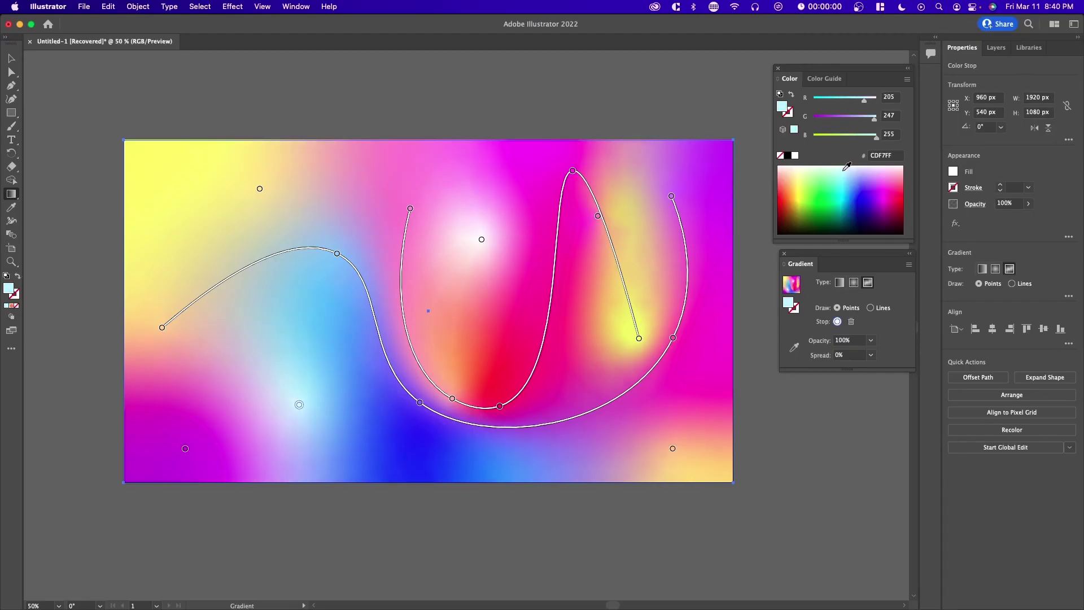
Remove the pale cyan freestanding point and shift the first line's light blue crest point and its lower blue point leftward.
{"action": "left_click_drag", "start_coordinate": [300, 405], "coordinate": [473, 454]}
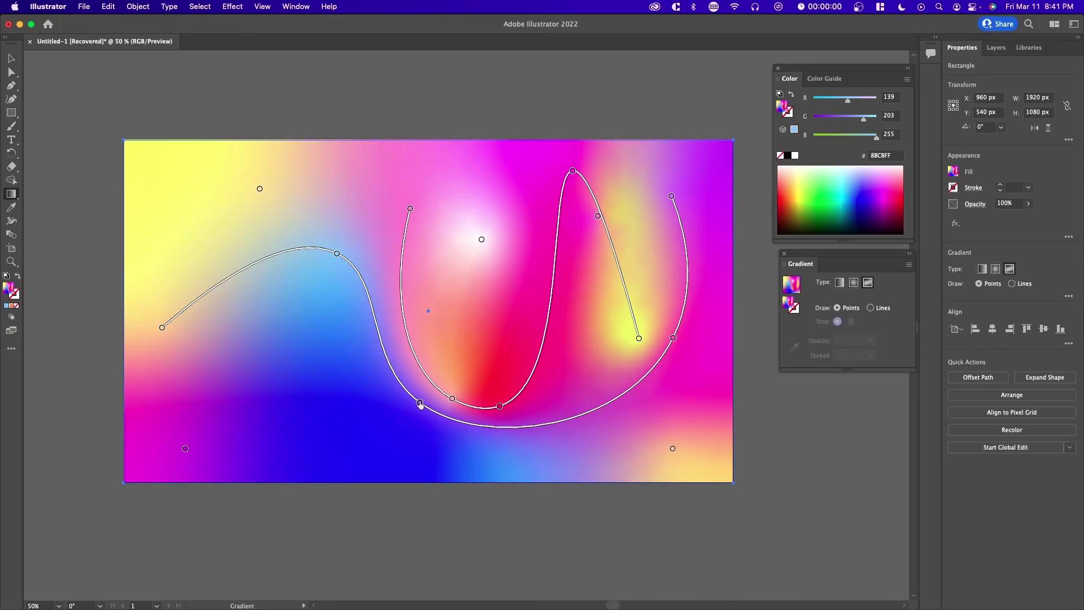
{"action": "left_click_drag", "start_coordinate": [421, 405], "coordinate": [366, 418]}
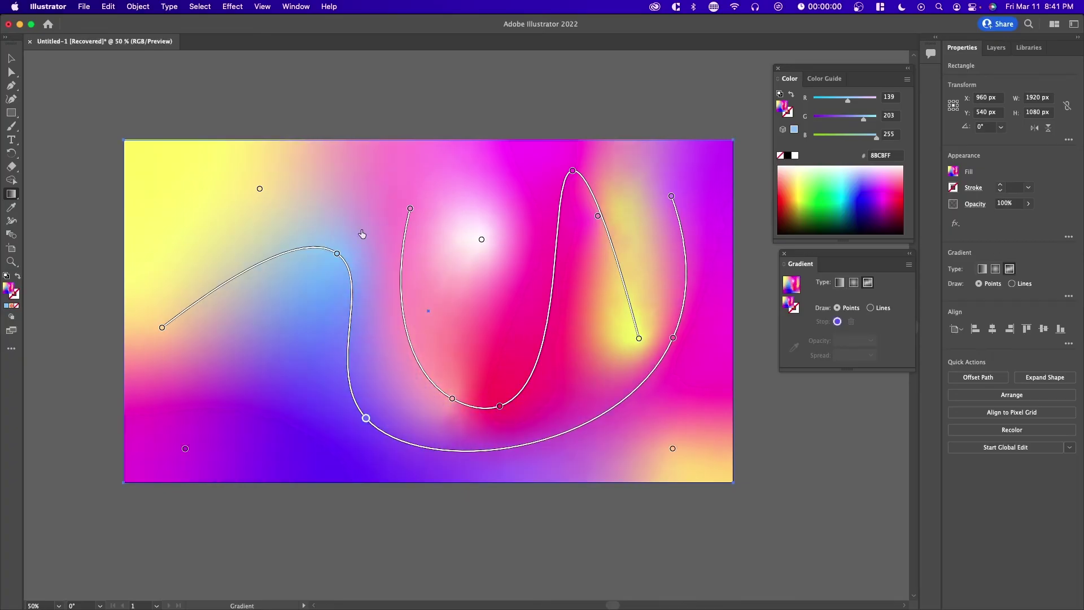
{"action": "left_click_drag", "start_coordinate": [338, 254], "coordinate": [302, 255]}
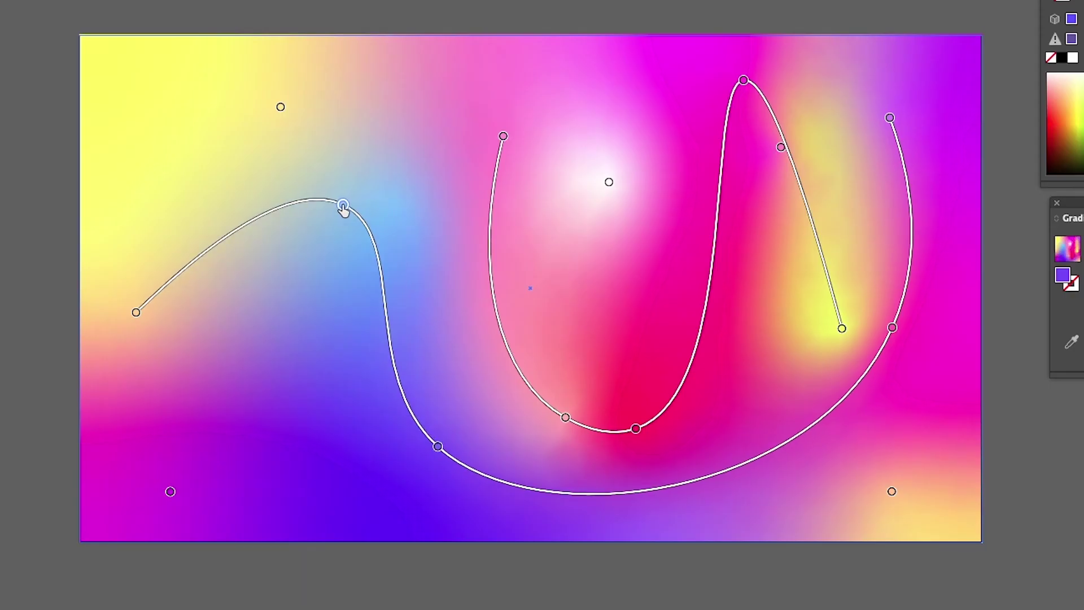
{"action": "left_click", "coordinate": [343, 206]}
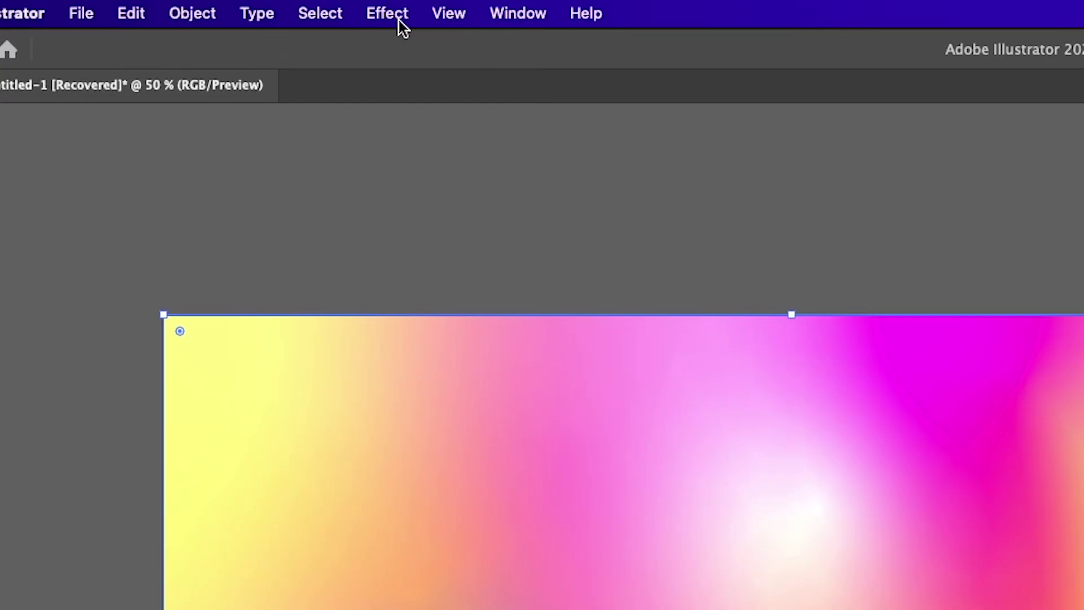
Start a Grain texture effect on the gradient rectangle and set its grain type to Soft.
{"action": "left_click", "coordinate": [395, 17]}
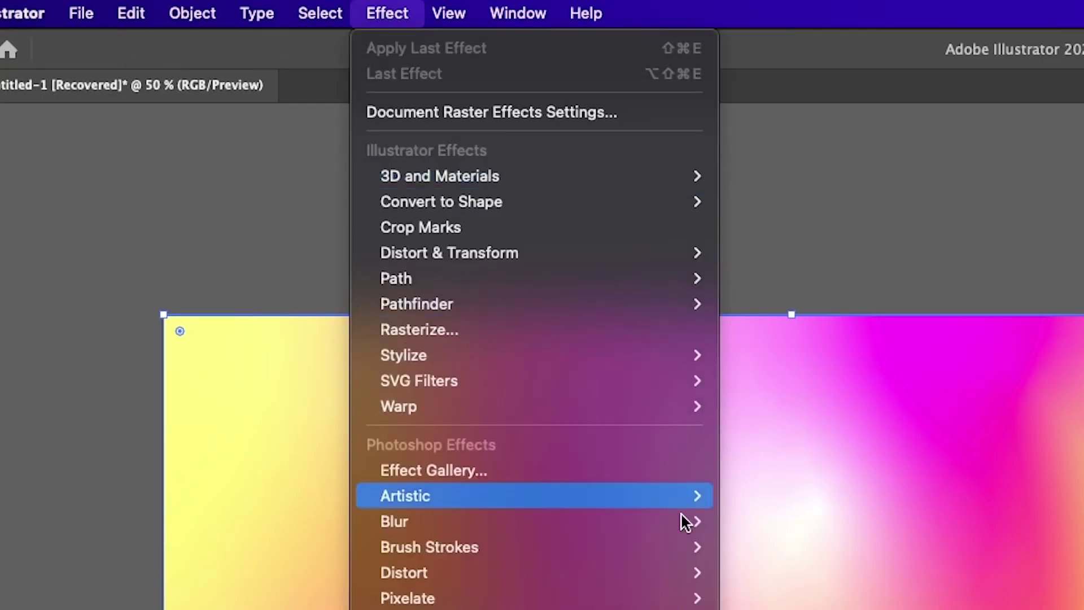
{"action": "mouse_move", "coordinate": [684, 609]}
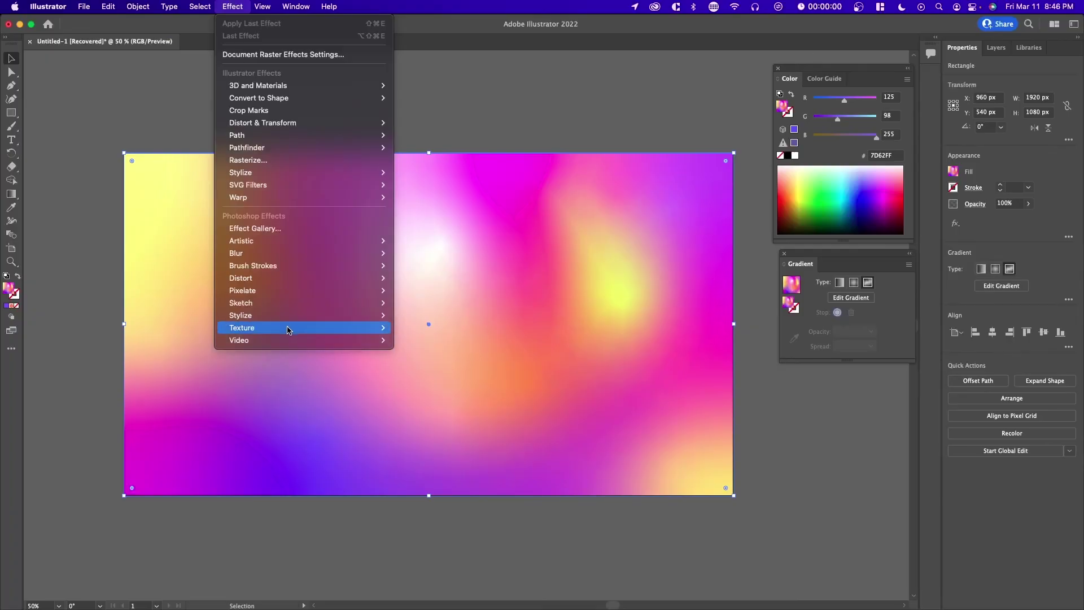
{"action": "mouse_move", "coordinate": [380, 352]}
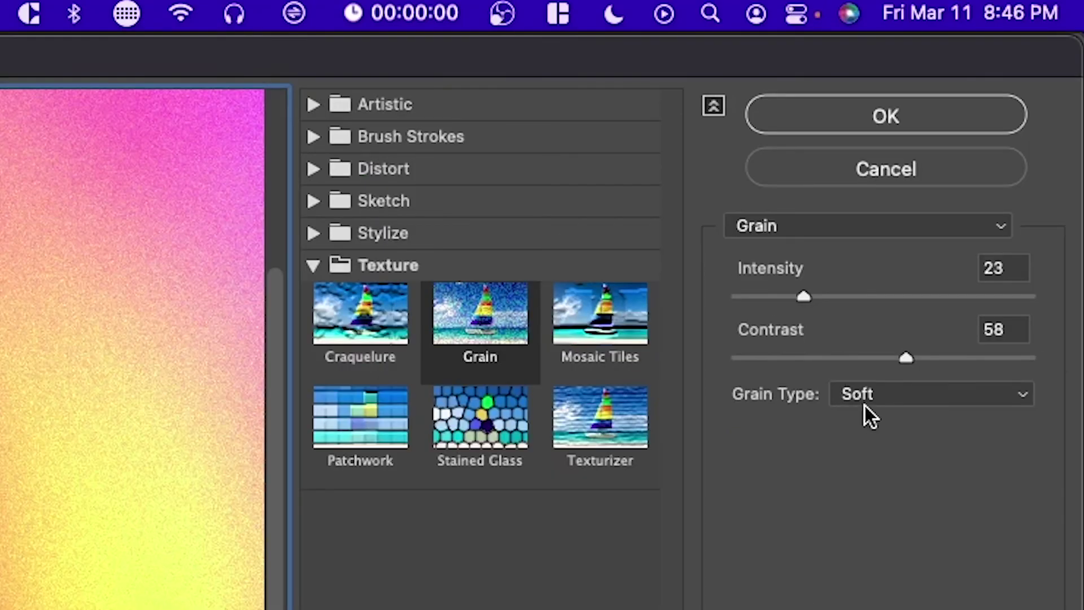
{"action": "left_click", "coordinate": [865, 406]}
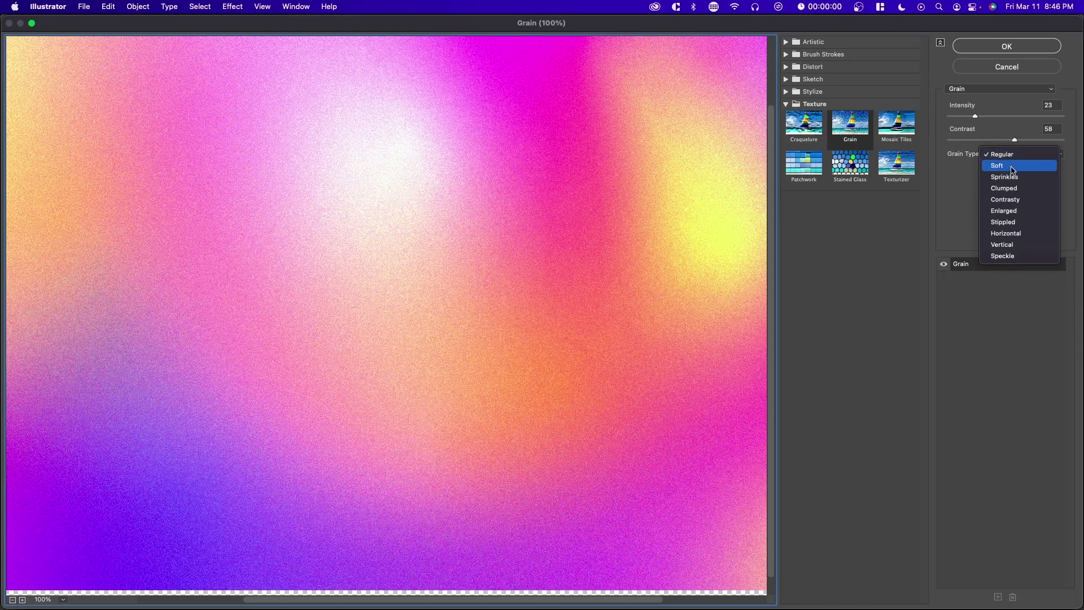
{"action": "left_click", "coordinate": [1011, 167]}
{"action": "left_click", "coordinate": [1013, 156]}
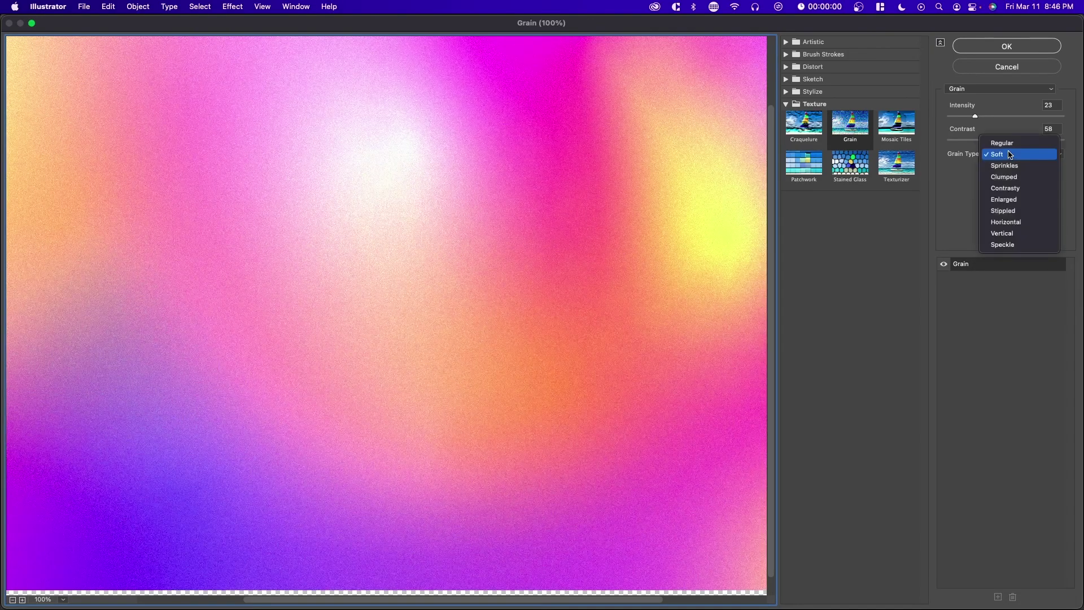
{"action": "left_click", "coordinate": [1013, 158]}
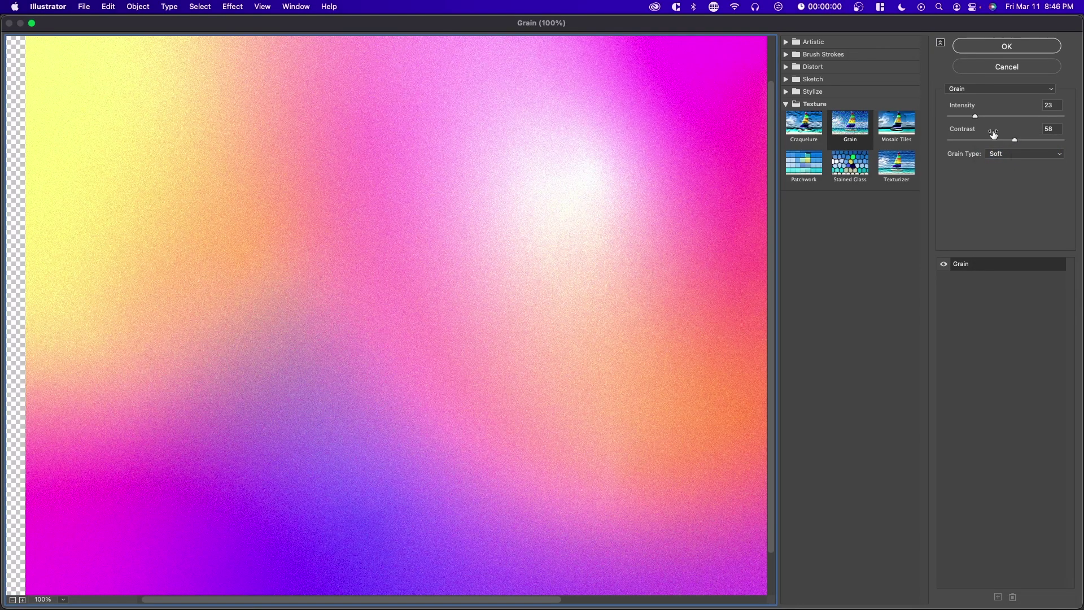